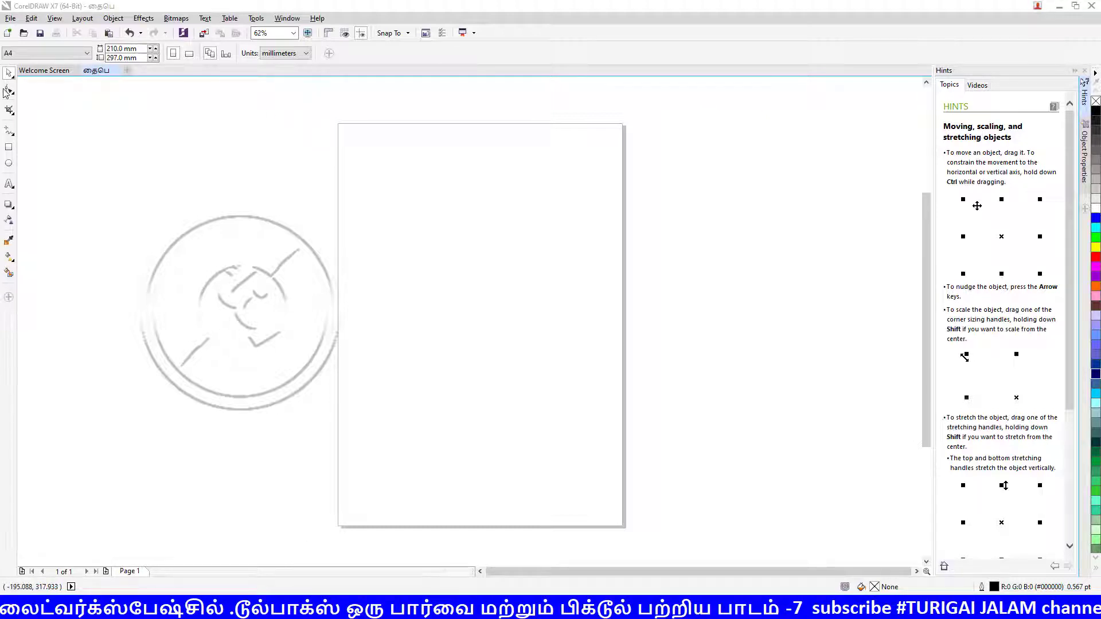
# - View the Get Started and Workspace pages of the Welcome Screen
pyautogui.click(46, 71)
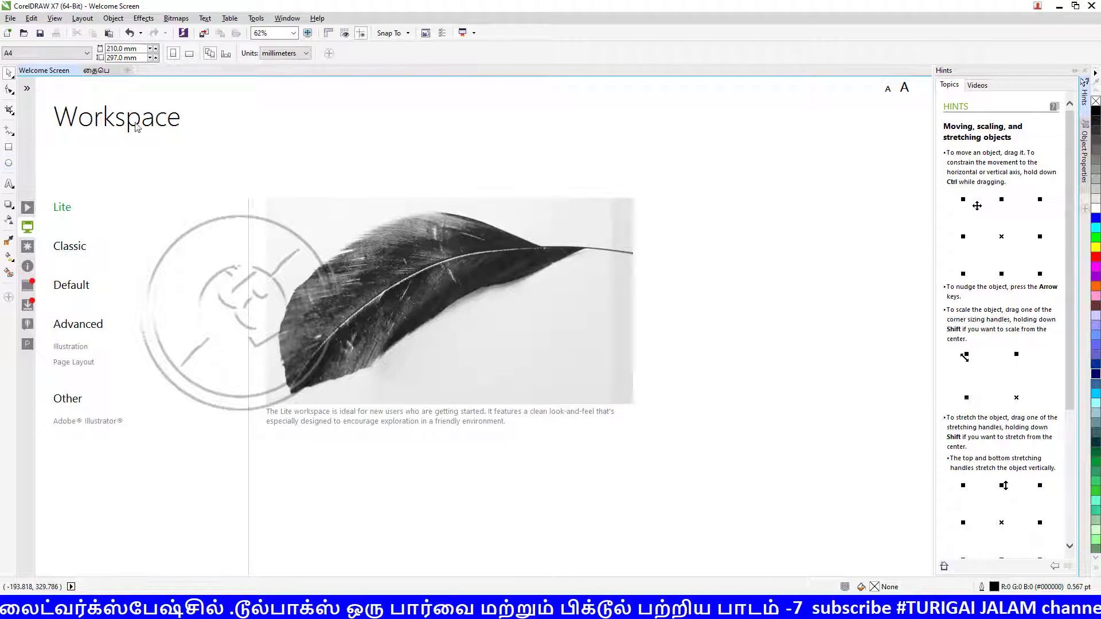
pyautogui.click(27, 207)
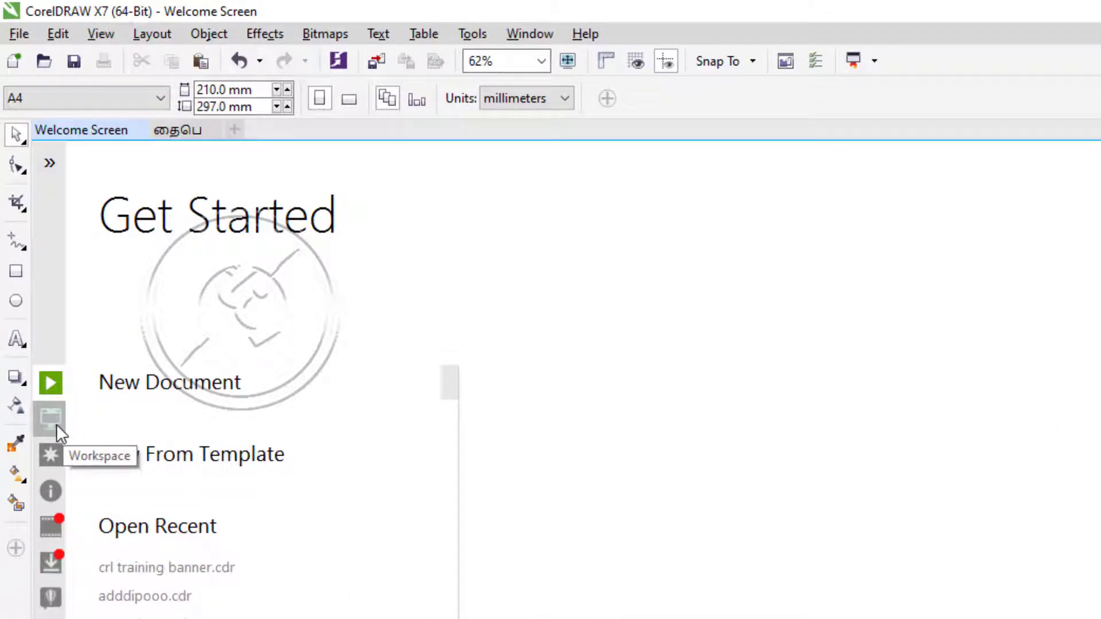
pyautogui.click(56, 425)
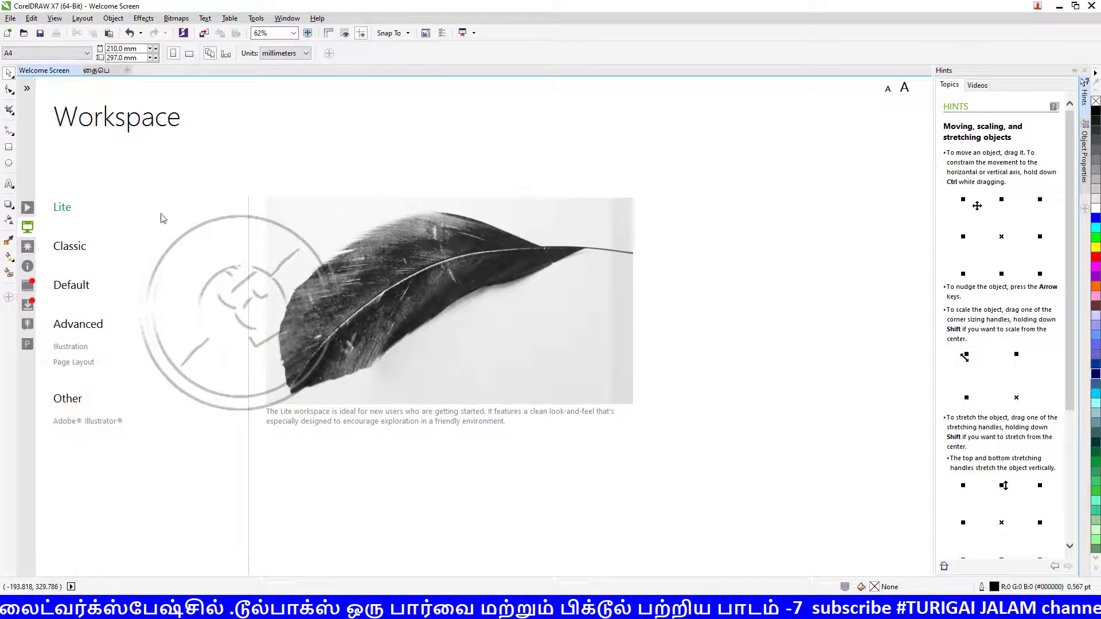
# - Create a new document named hgh, keeping the A4 size, RGB color mode and 300 dpi resolution
pyautogui.click(10, 18)
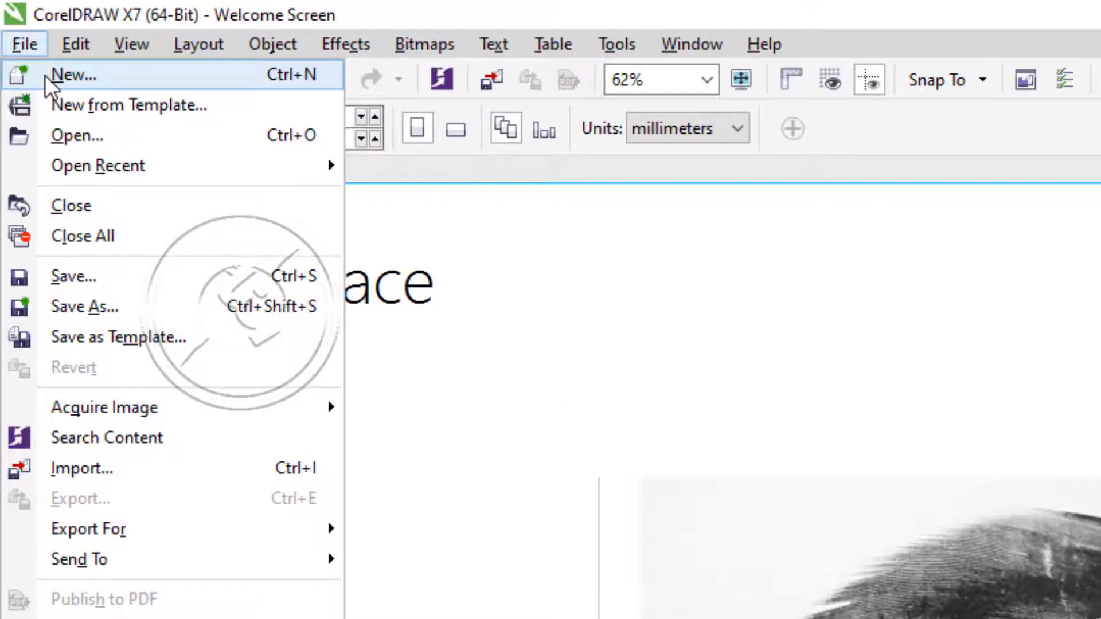
pyautogui.click(45, 75)
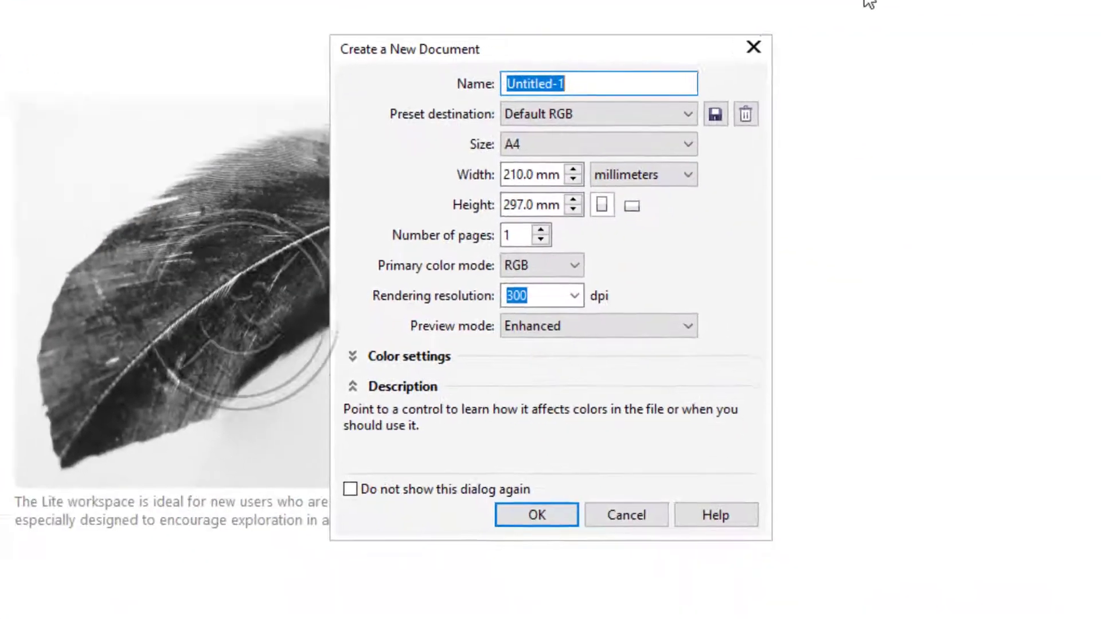
pyautogui.click(612, 87)
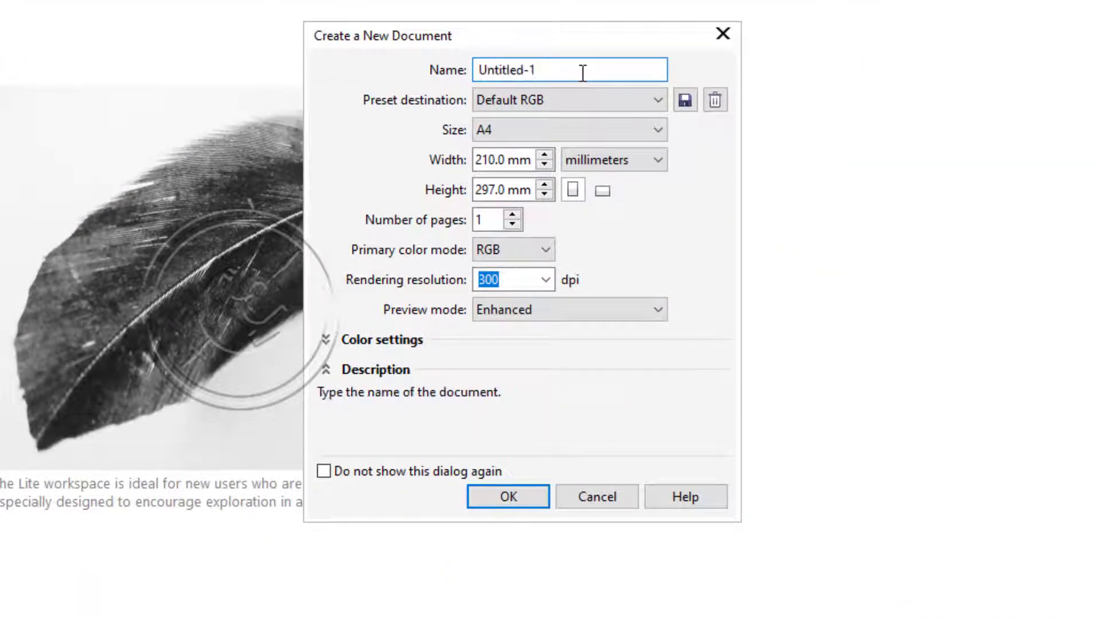
pyautogui.moveTo(583, 71); pyautogui.dragTo(418, 71)
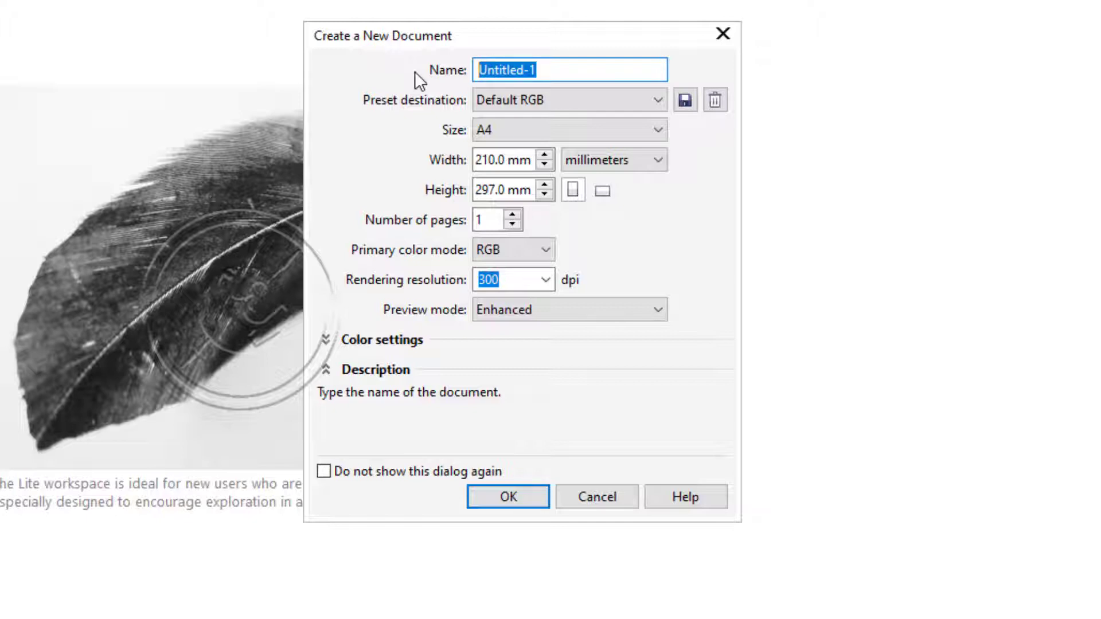
pyautogui.write('hgh')
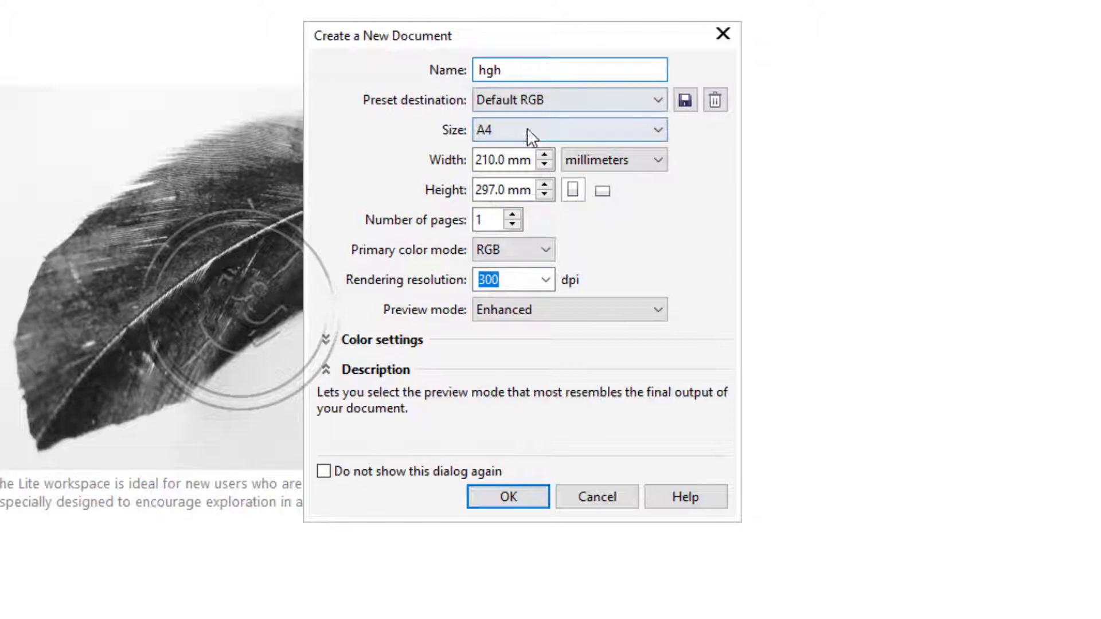
pyautogui.click(514, 505)
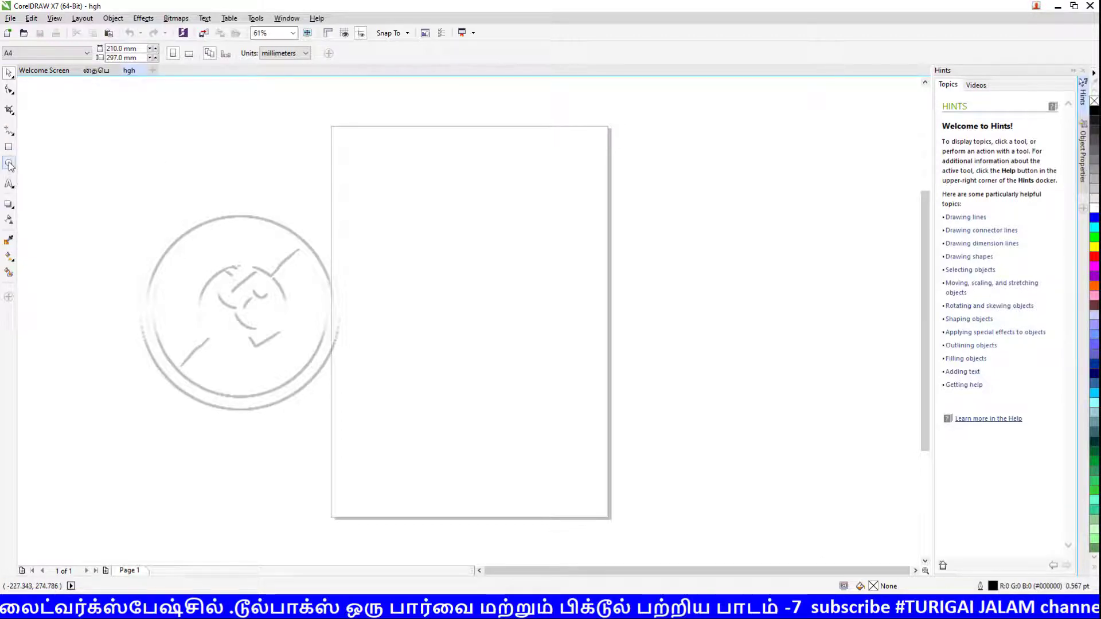
# - Draw a red closed freehand shape about 118 × 77 mm and, below it, a purple rectangle about 65 × 59 mm
pyautogui.click(9, 130)
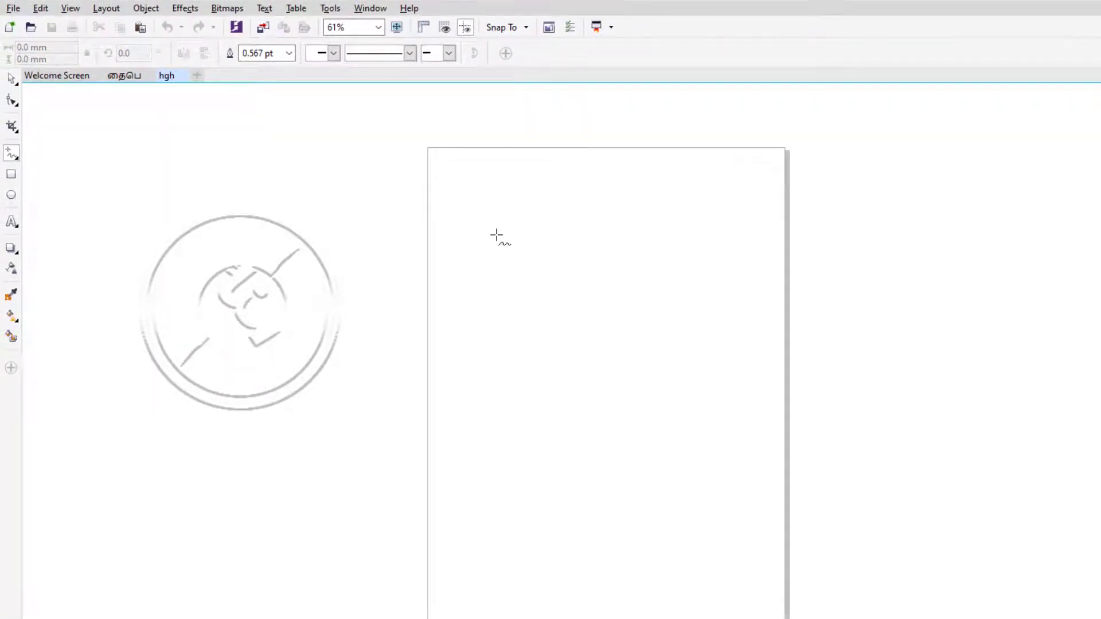
pyautogui.moveTo(489, 224)
pyautogui.mouseDown()
pyautogui.moveTo(635, 216)
pyautogui.moveTo(612, 261)
pyautogui.moveTo(509, 281)
pyautogui.moveTo(457, 315)
pyautogui.moveTo(447, 206)
pyautogui.moveTo(496, 198)
pyautogui.moveTo(488, 223)
pyautogui.mouseUp()
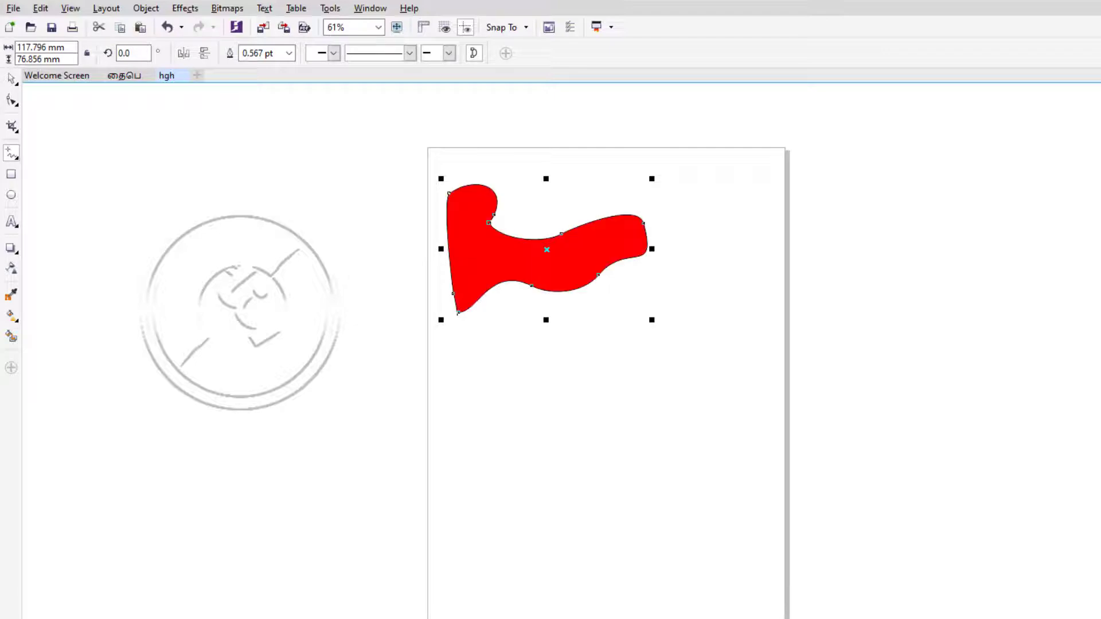
pyautogui.click(11, 174)
pyautogui.moveTo(502, 337); pyautogui.dragTo(613, 435)
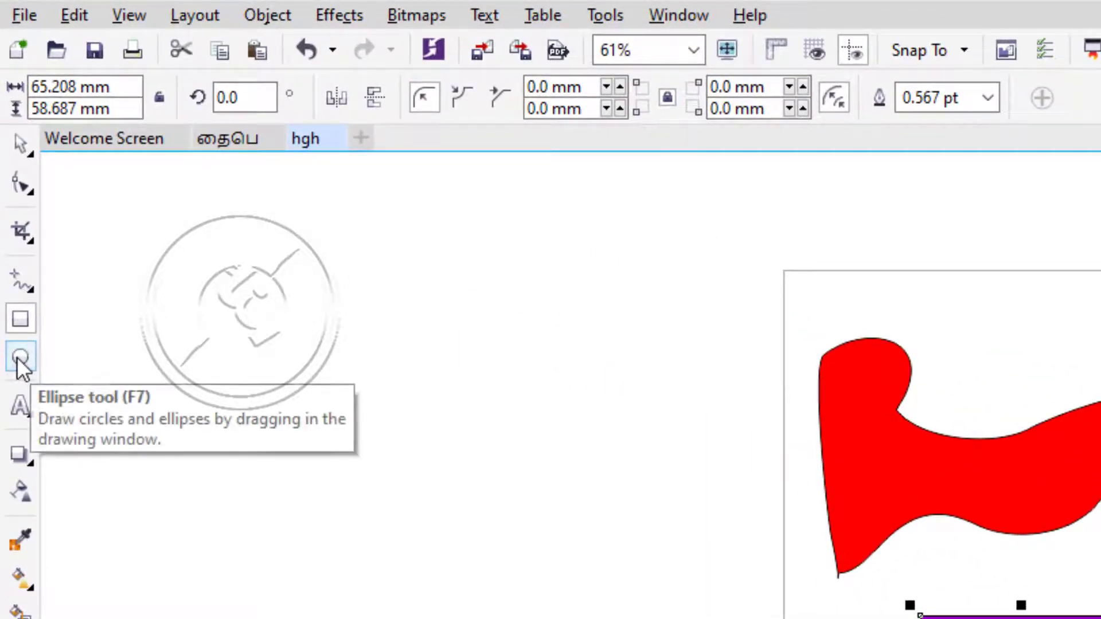
# - Draw a circle about 79 mm in diameter below the purple rectangle and fill it with light blue (#6666FF)
pyautogui.click(19, 359)
pyautogui.moveTo(411, 378); pyautogui.dragTo(517, 484)
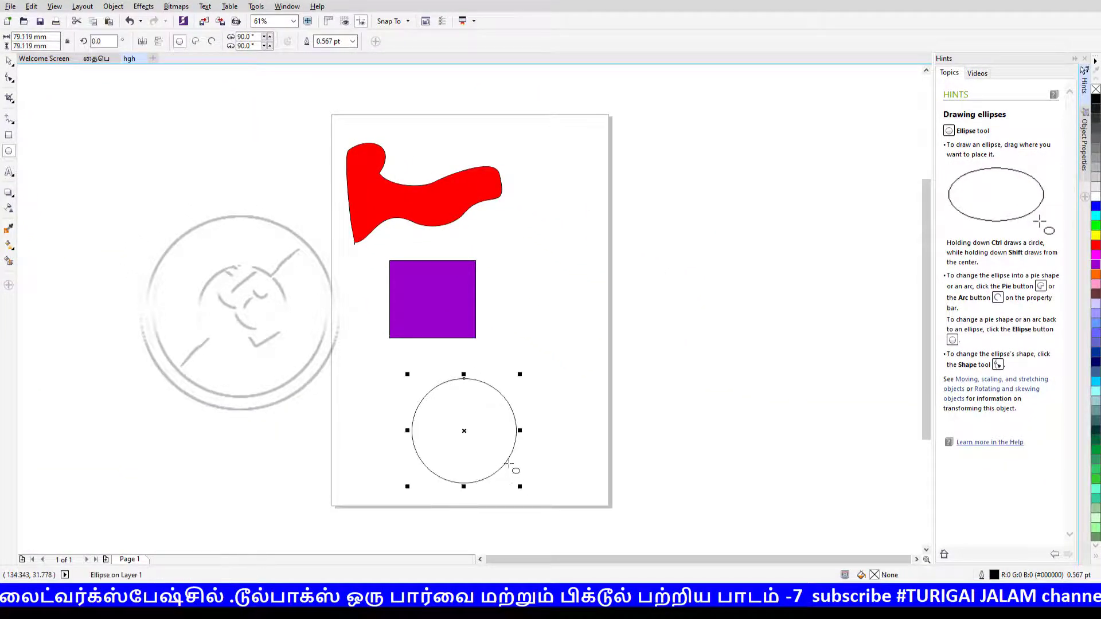
pyautogui.click(1095, 334)
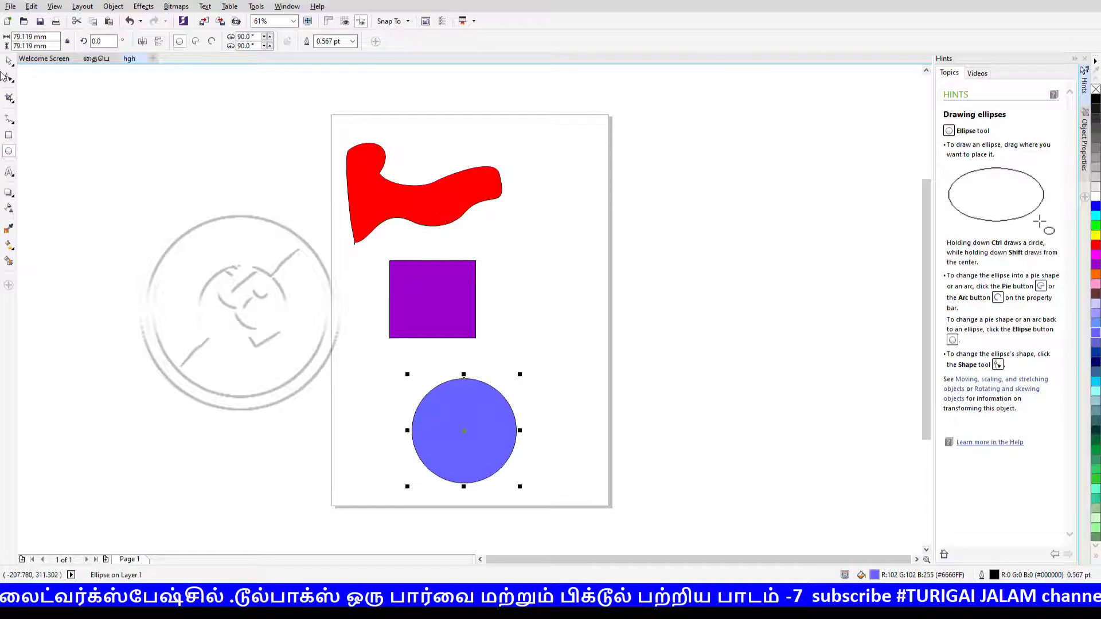
# - Move the purple rectangle to the page's upper-right corner and the blue circle up beneath the red shape
pyautogui.click(9, 60)
pyautogui.click(456, 302)
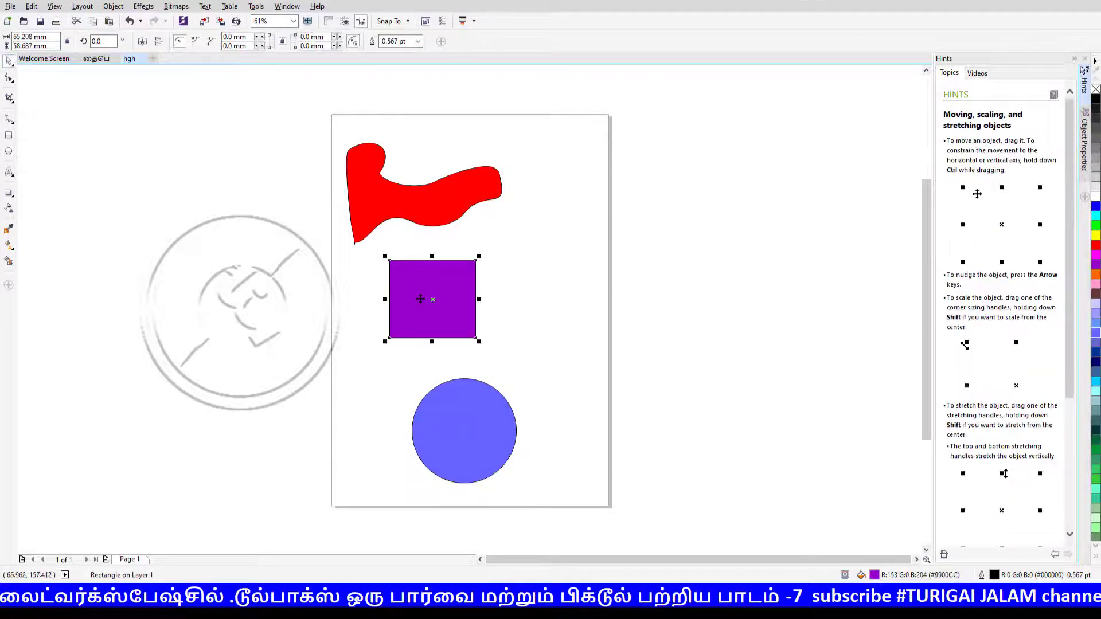
pyautogui.moveTo(420, 299); pyautogui.dragTo(548, 169)
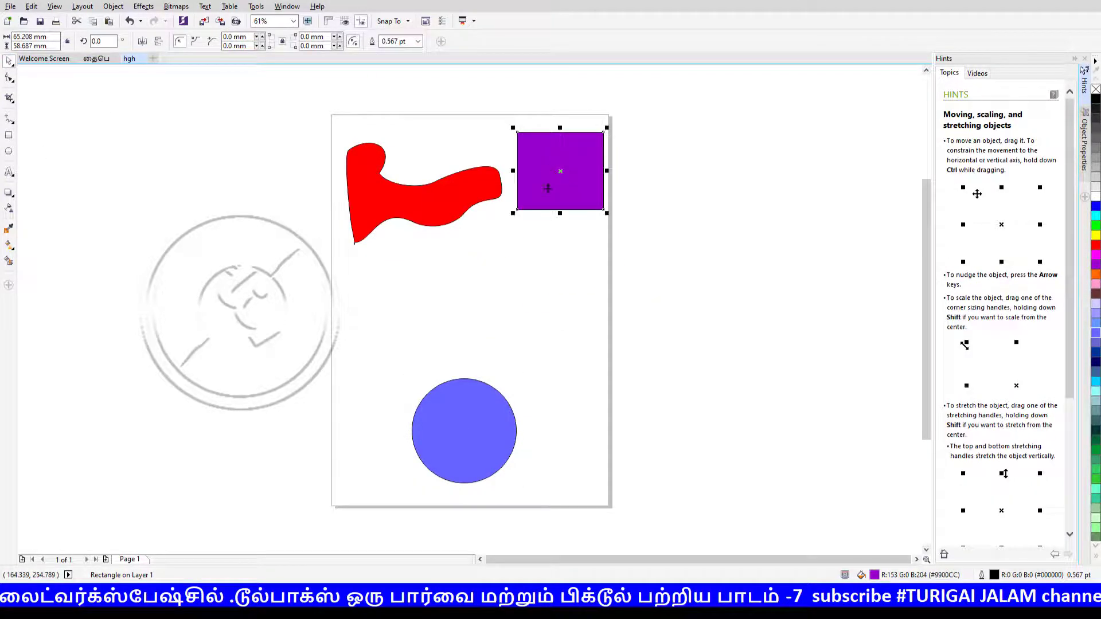
pyautogui.moveTo(459, 437); pyautogui.dragTo(464, 295)
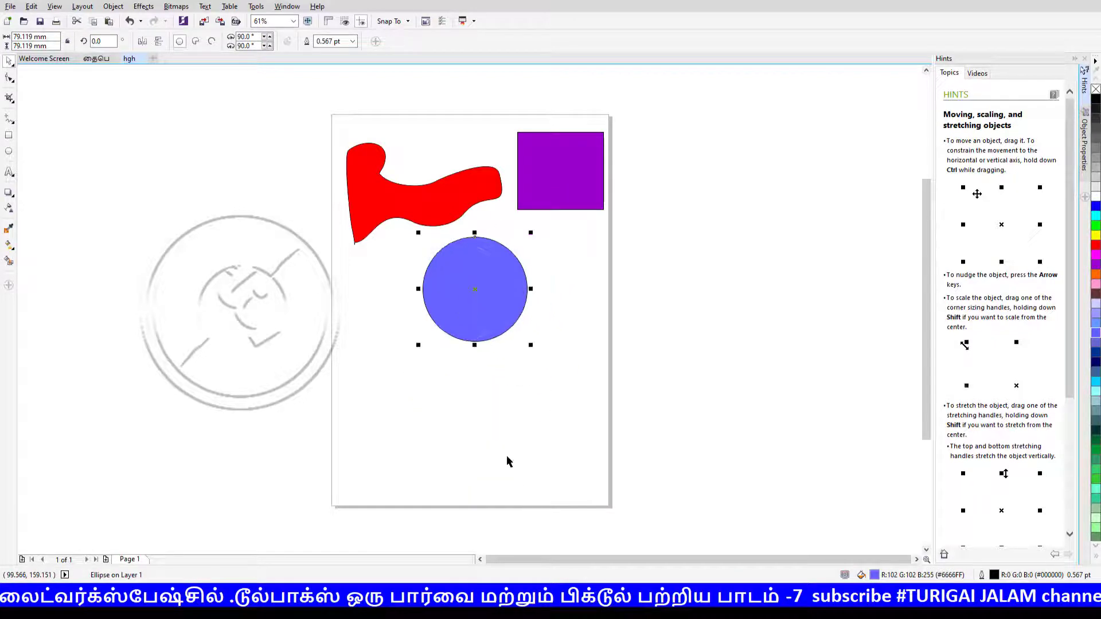
# - Select the red freehand shape and the purple rectangle alternately, ending with nothing selected
pyautogui.click(438, 209)
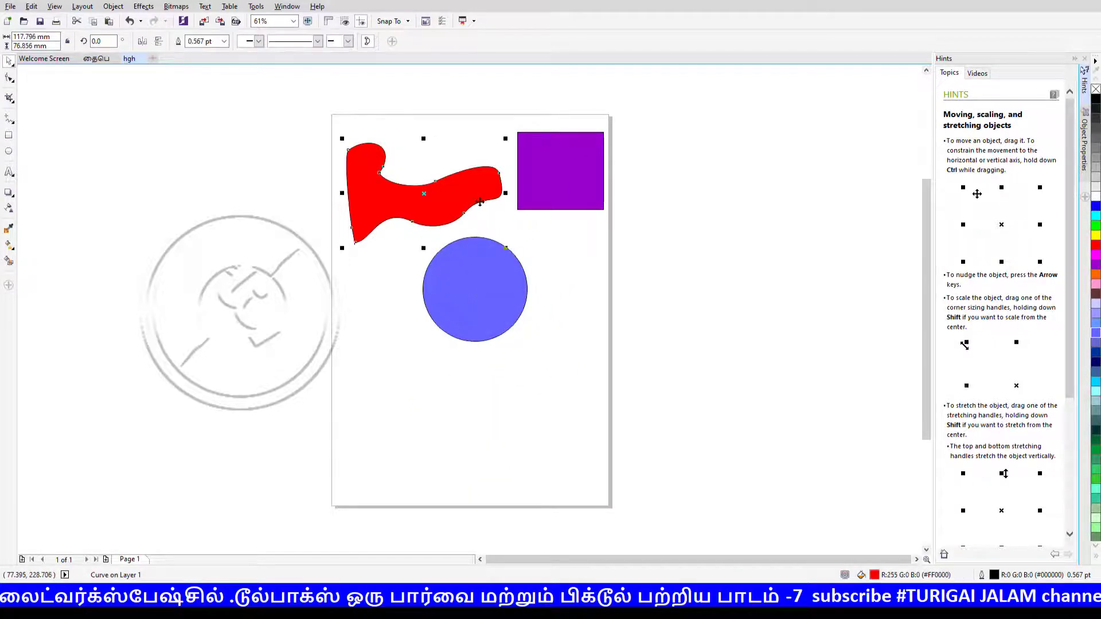
pyautogui.click(539, 186)
pyautogui.click(449, 197)
pyautogui.click(569, 184)
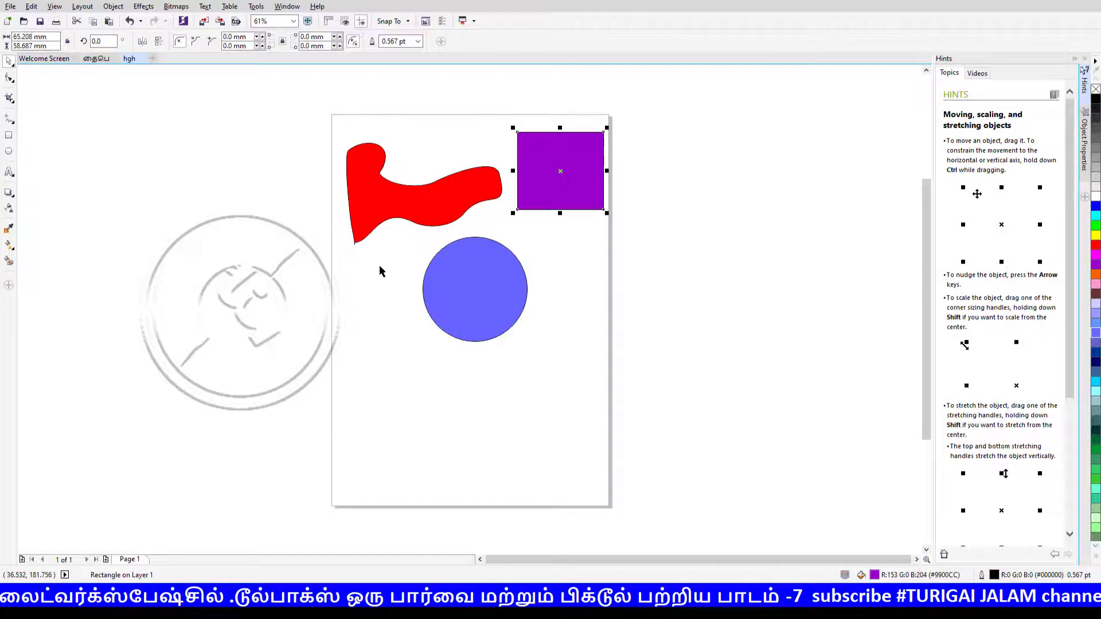
pyautogui.click(377, 186)
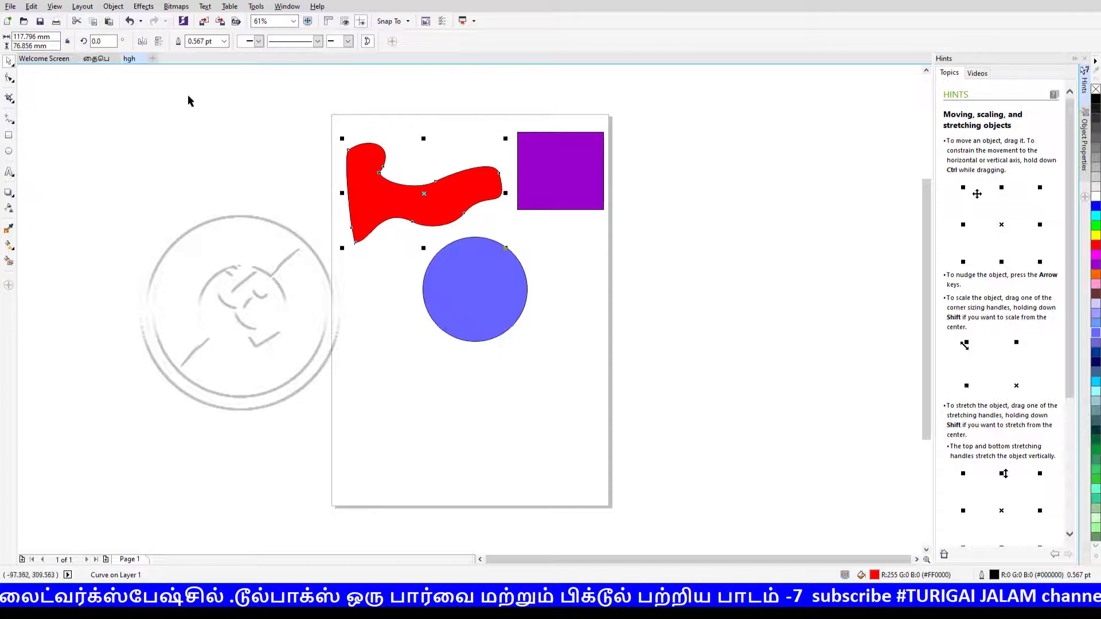
pyautogui.click(115, 123)
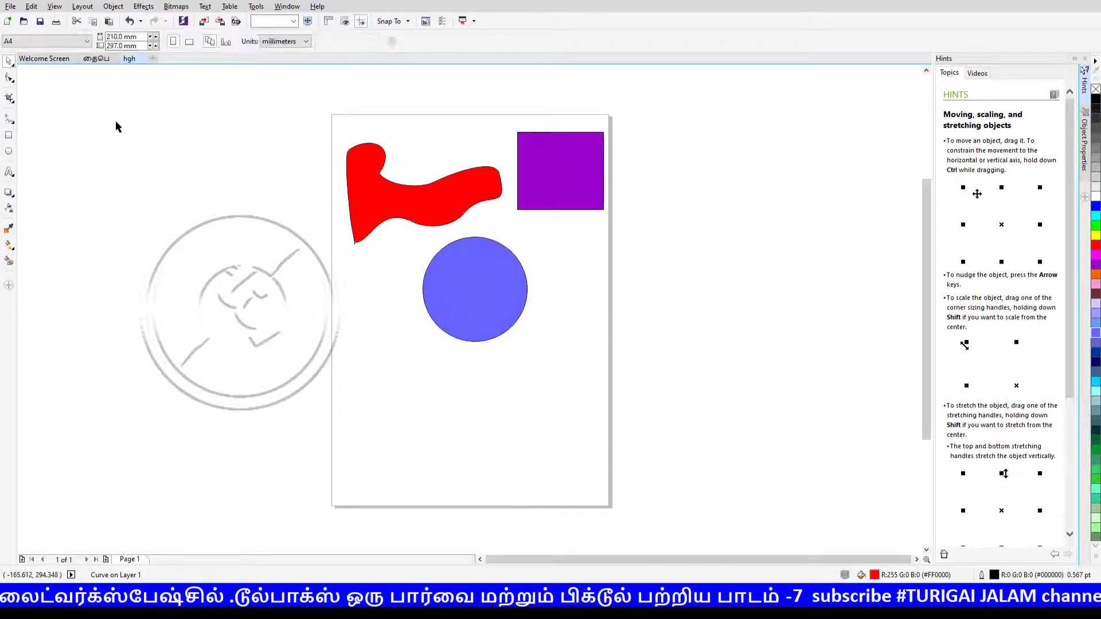
# - Show the red freehand shape's rotation and skewing handles, and deselect it
pyautogui.click(395, 211)
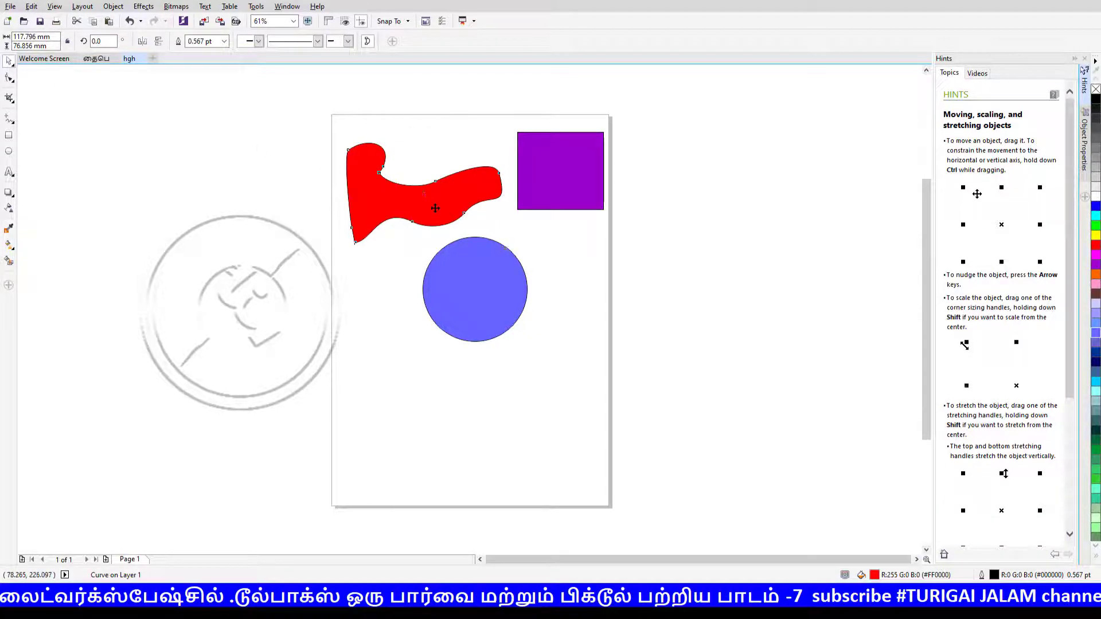
pyautogui.click(374, 192)
pyautogui.click(321, 269)
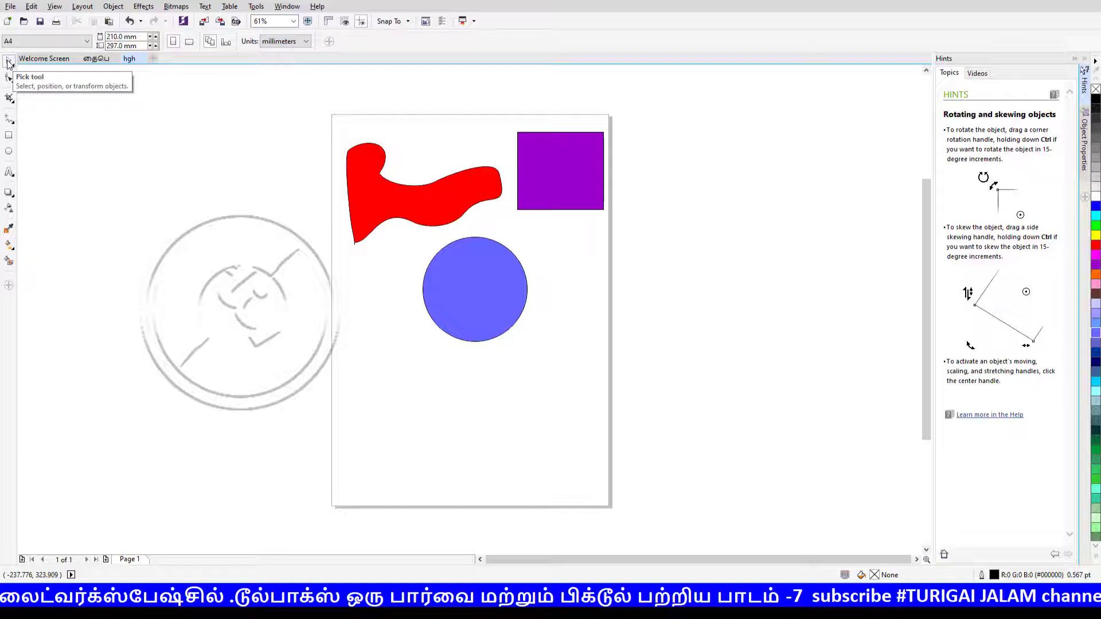
# - Move the red freehand shape below the blue circle and the purple rectangle to the page's upper left
pyautogui.click(407, 199)
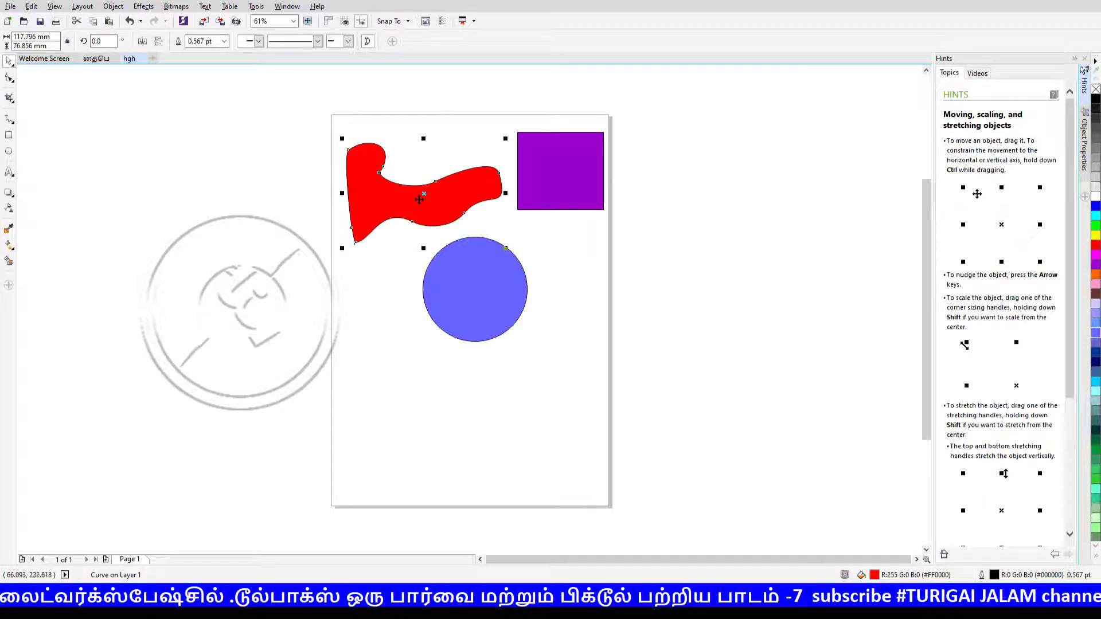
pyautogui.moveTo(416, 200); pyautogui.dragTo(505, 421)
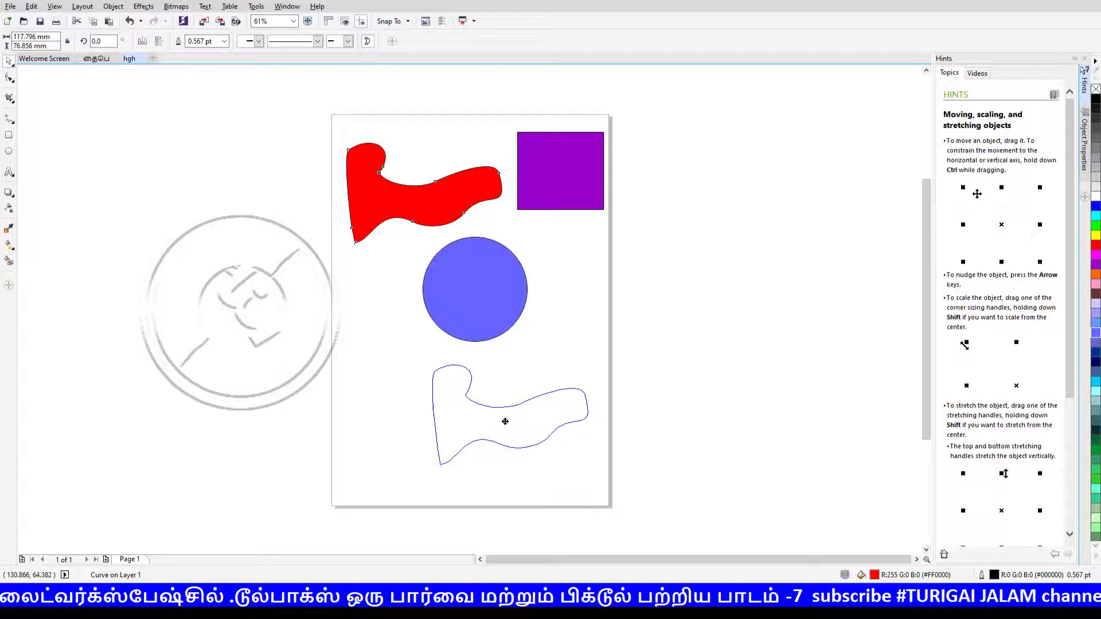
pyautogui.moveTo(504, 422); pyautogui.dragTo(505, 421)
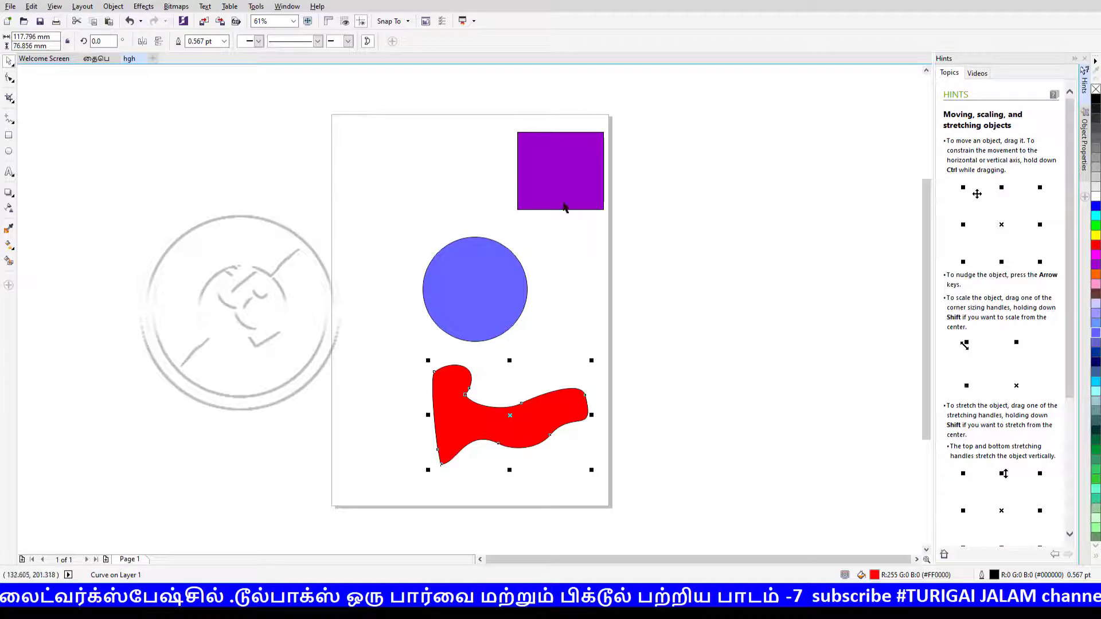
pyautogui.click(600, 185)
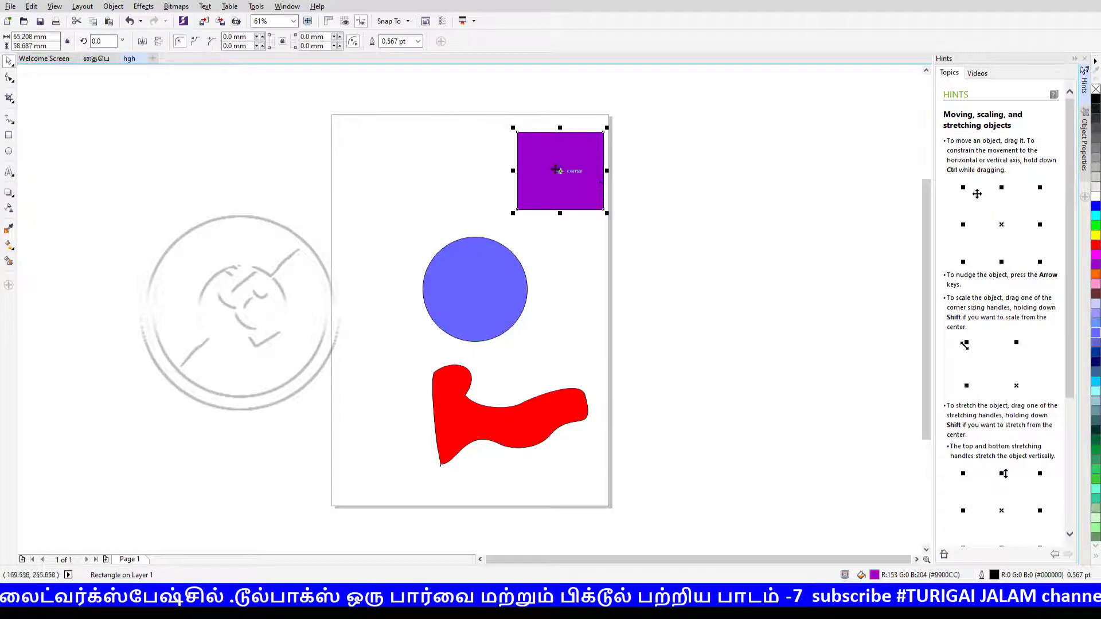
pyautogui.moveTo(567, 172); pyautogui.dragTo(396, 183)
# - Scale the purple rectangle proportionally from its upper-right corner: enlarge it, shrink it, and enlarge it again to more than double its width
pyautogui.scroll(3, 396, 183)
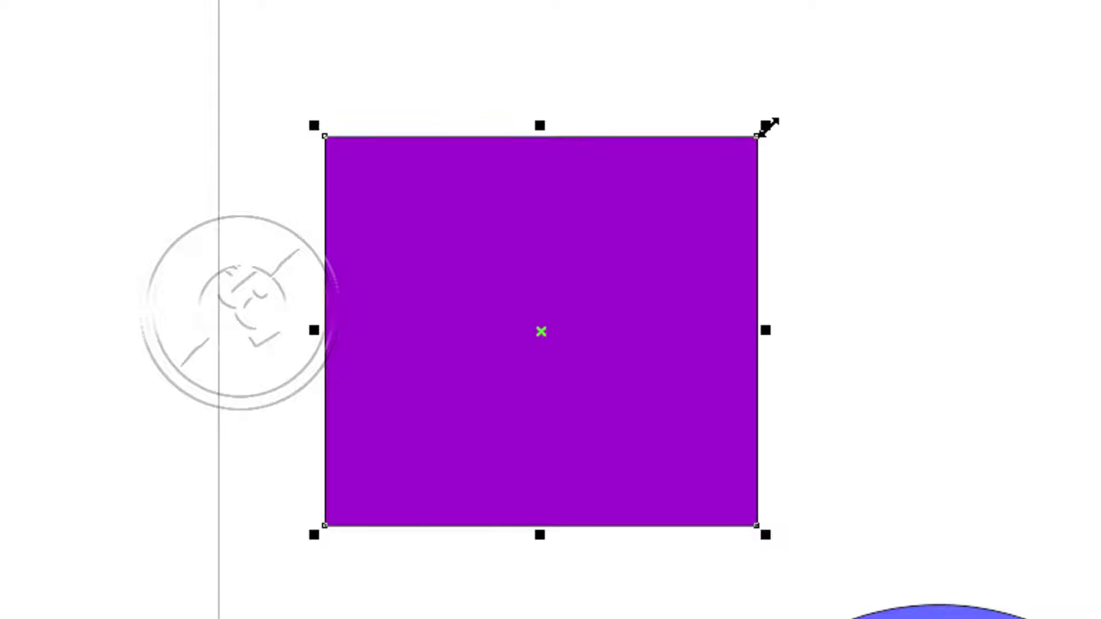
pyautogui.moveTo(768, 127); pyautogui.dragTo(918, 0)
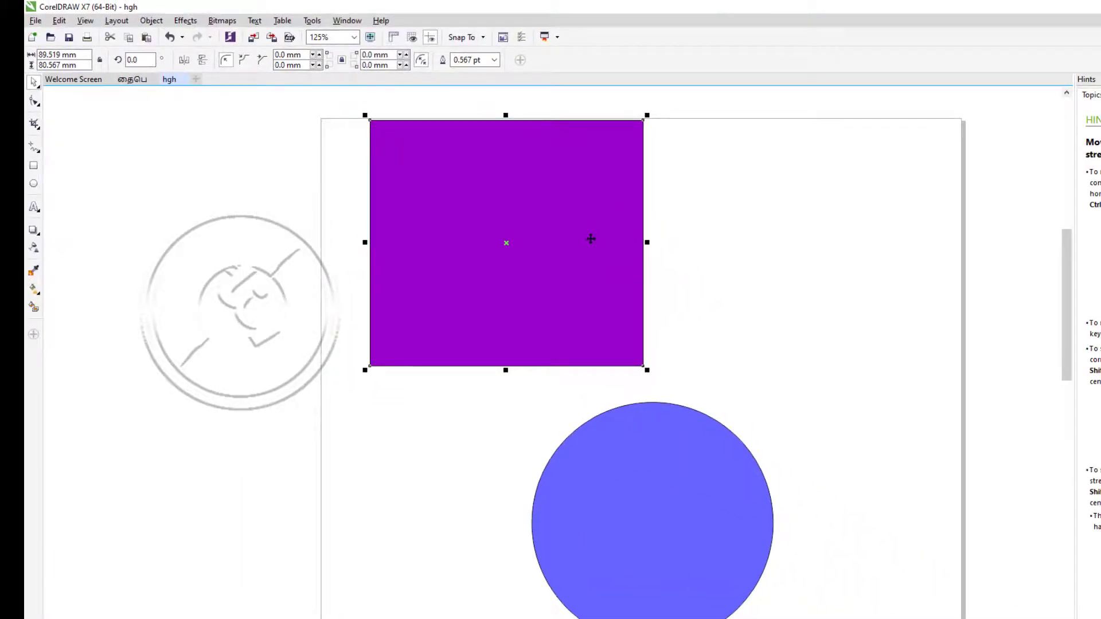
pyautogui.moveTo(648, 115); pyautogui.dragTo(629, 133)
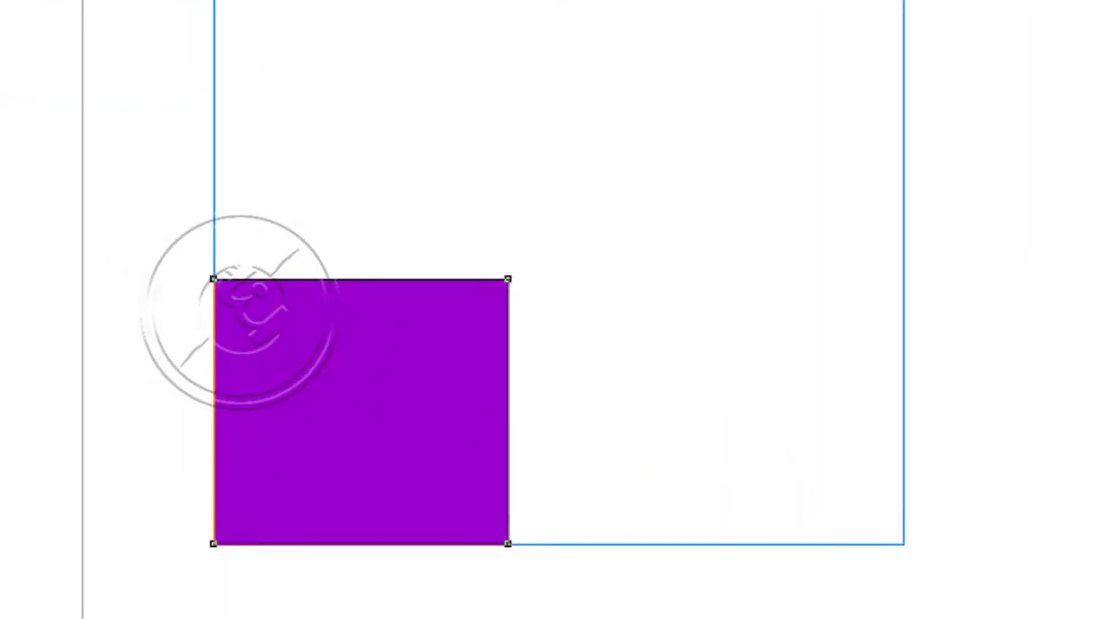
pyautogui.moveTo(904, 1); pyautogui.dragTo(904, 2)
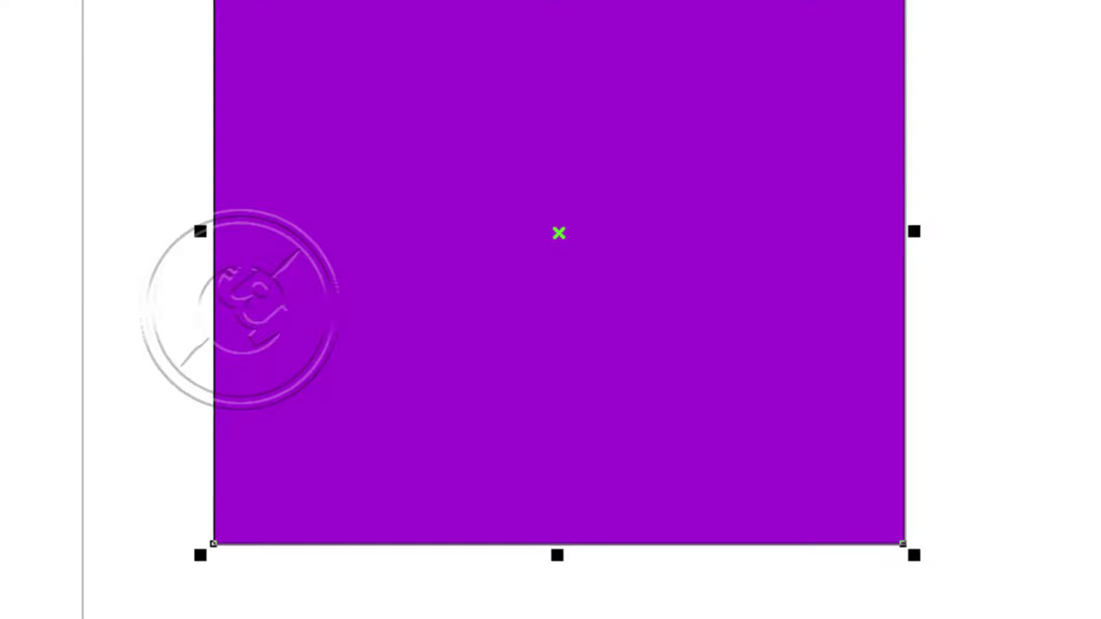
# - Stretch the purple rectangle's top, left and right sides outward and pull its bottom edge upward
pyautogui.moveTo(557, 0); pyautogui.dragTo(565, 0)
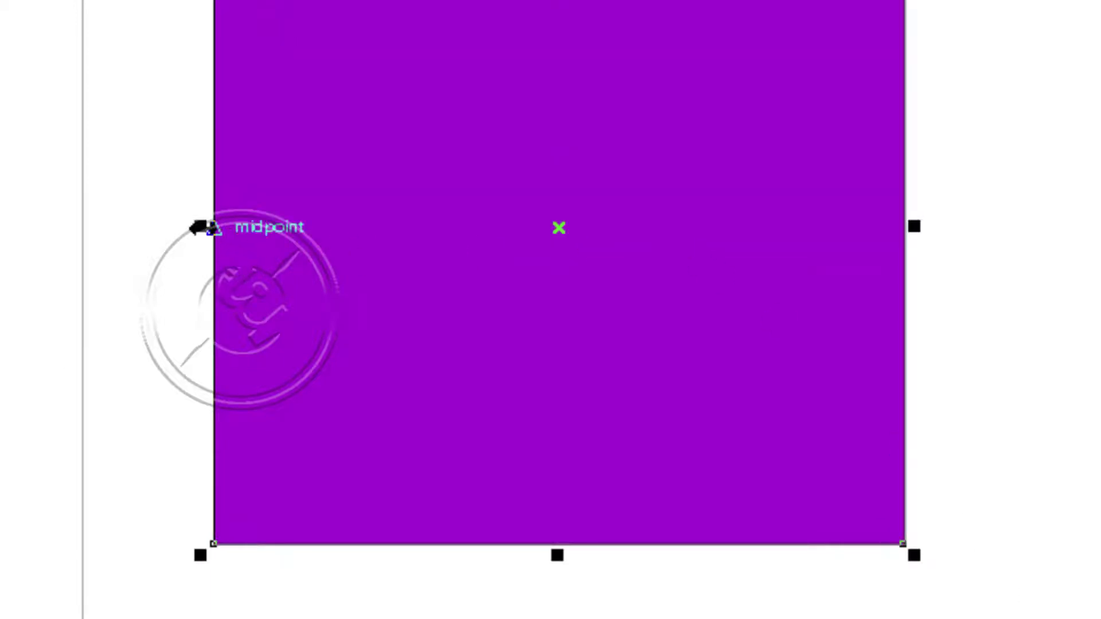
pyautogui.moveTo(200, 227); pyautogui.dragTo(0, 207)
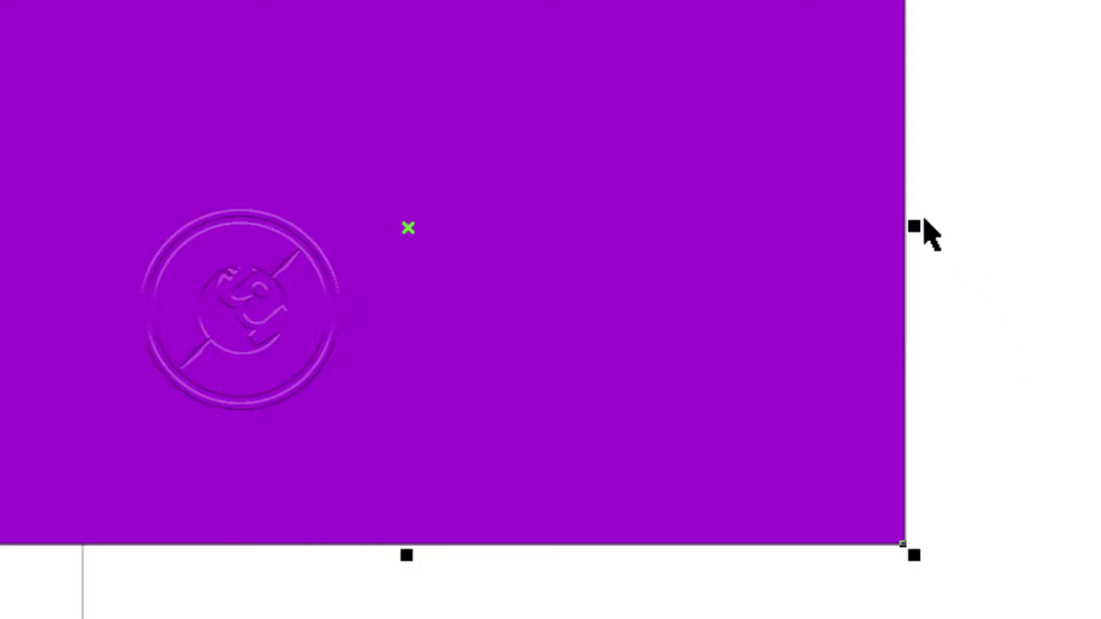
pyautogui.moveTo(914, 226); pyautogui.dragTo(1100, 220)
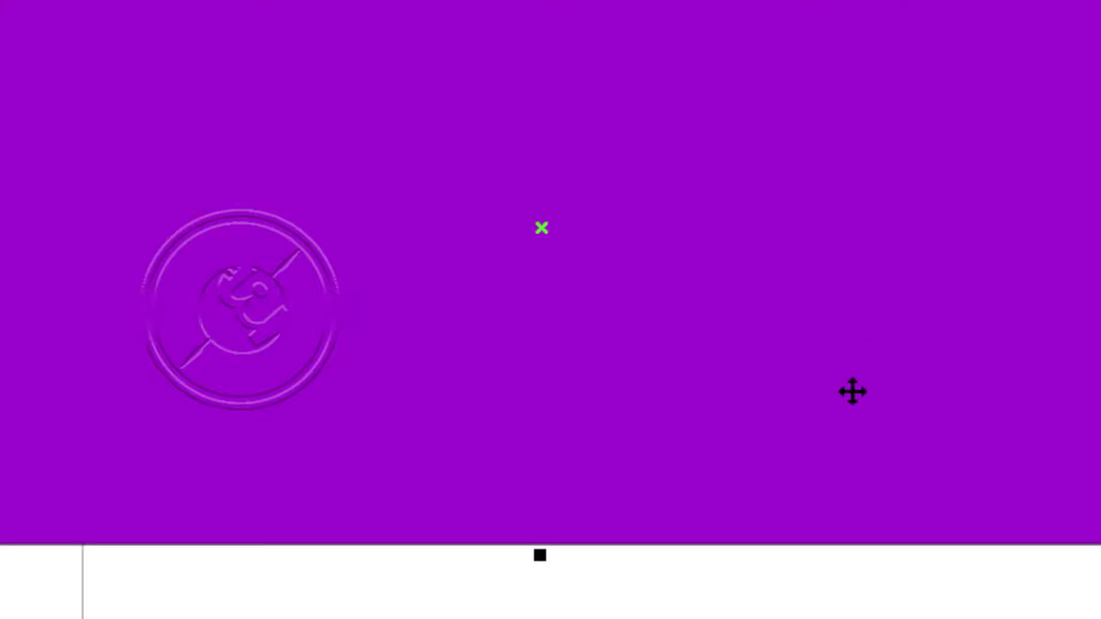
pyautogui.moveTo(540, 559)
pyautogui.mouseDown()
pyautogui.moveTo(540, 618)
pyautogui.moveTo(580, 473)
pyautogui.mouseUp()
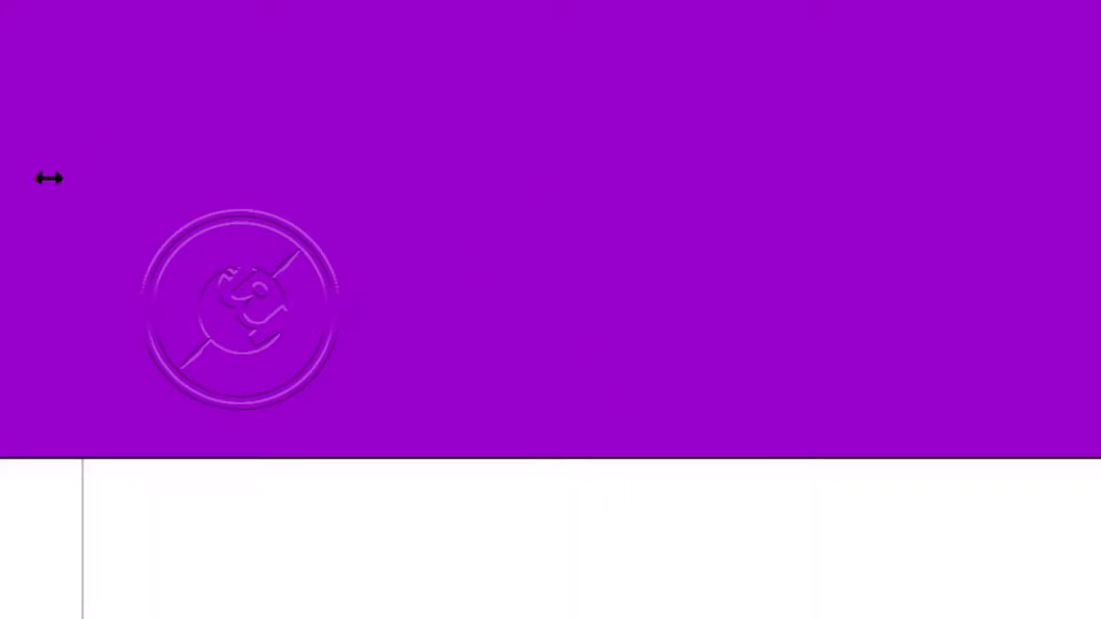
# - Narrow the purple rectangle by pulling its left and right sides inward, and show its rotation and skewing handles
pyautogui.moveTo(46, 178); pyautogui.dragTo(252, 178)
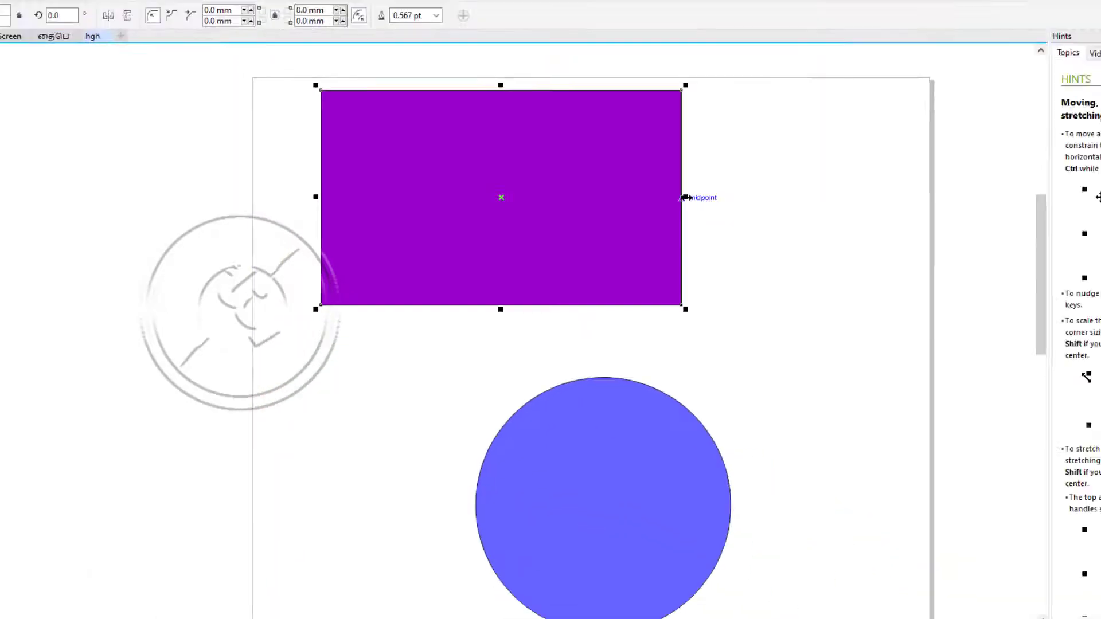
pyautogui.moveTo(1092, 187); pyautogui.dragTo(861, 213)
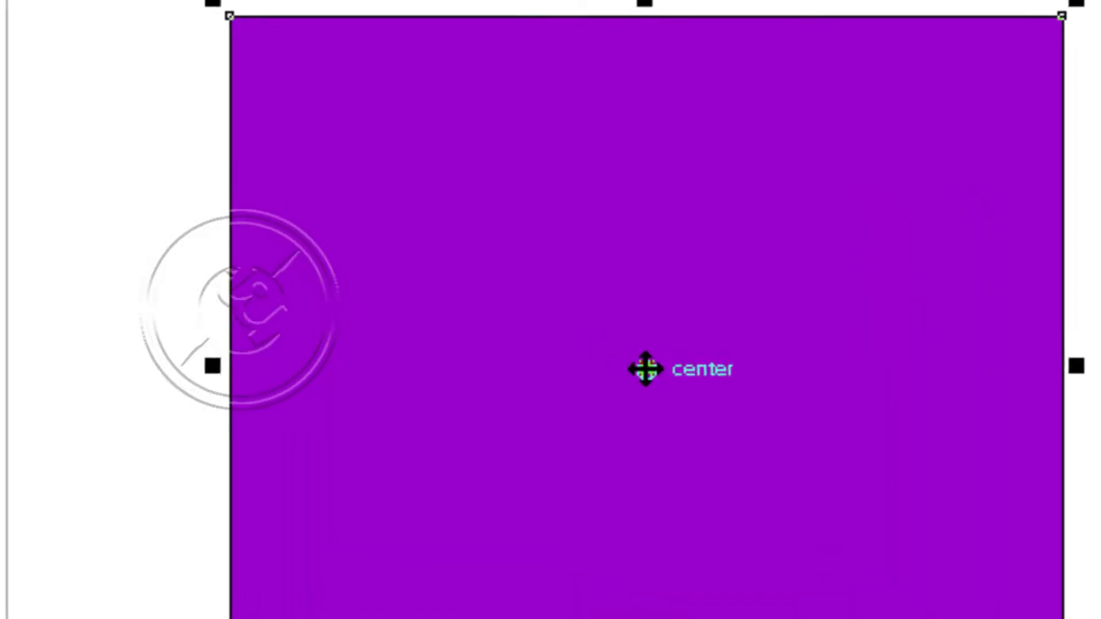
pyautogui.click(646, 369)
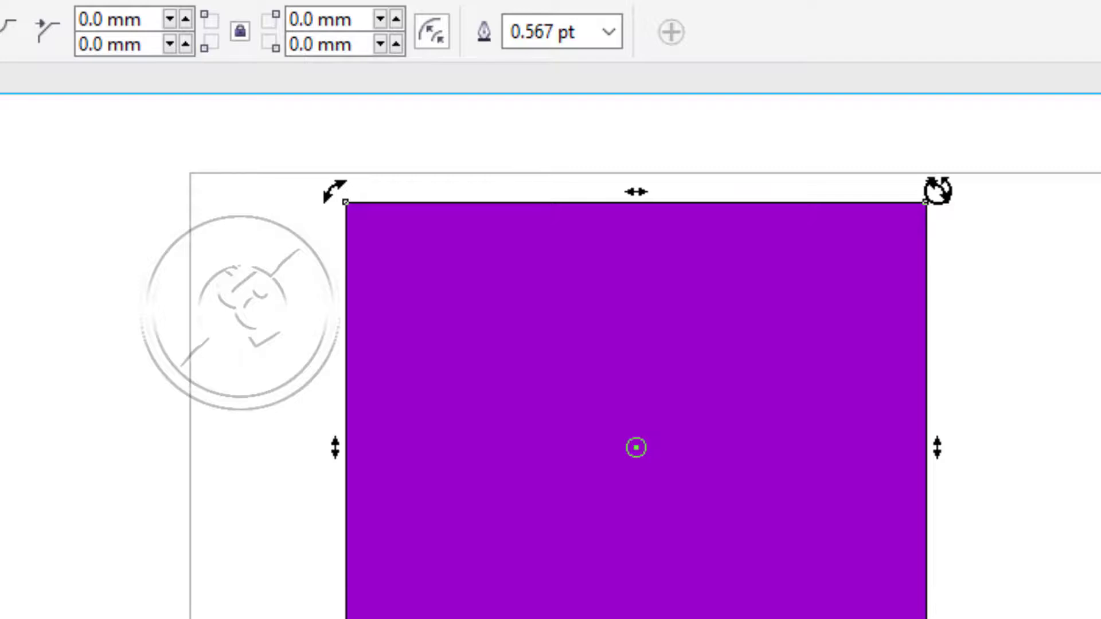
# - Try rotating the purple rectangle freely about its centre by its corners, and undo the rotation
pyautogui.moveTo(934, 189); pyautogui.dragTo(422, 263)
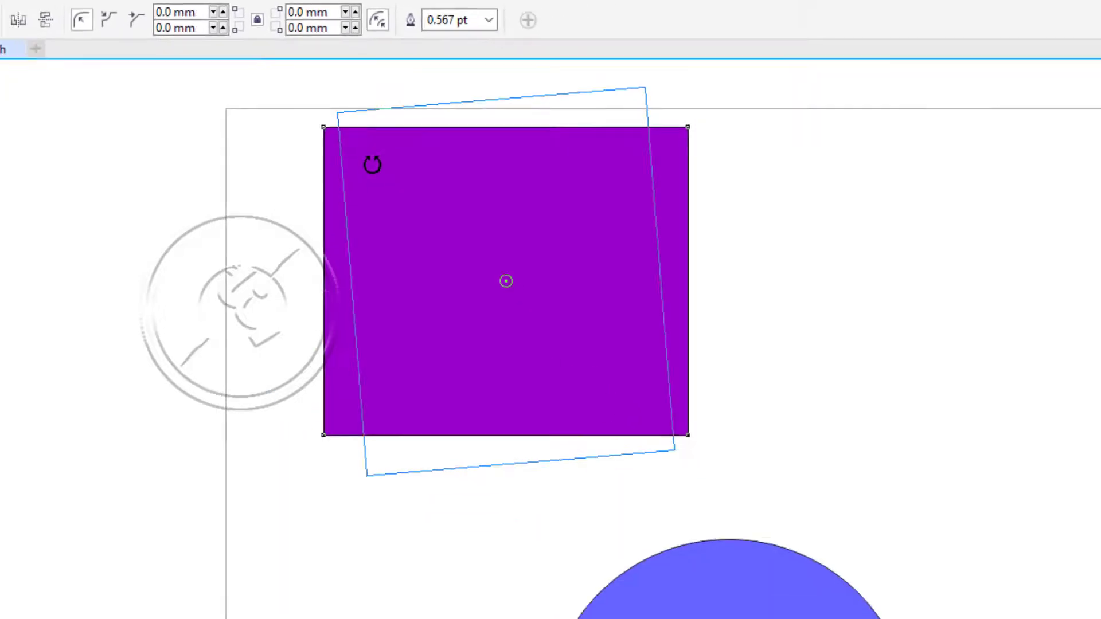
pyautogui.moveTo(373, 165); pyautogui.dragTo(724, 450)
pyautogui.moveTo(629, 352); pyautogui.dragTo(574, 88)
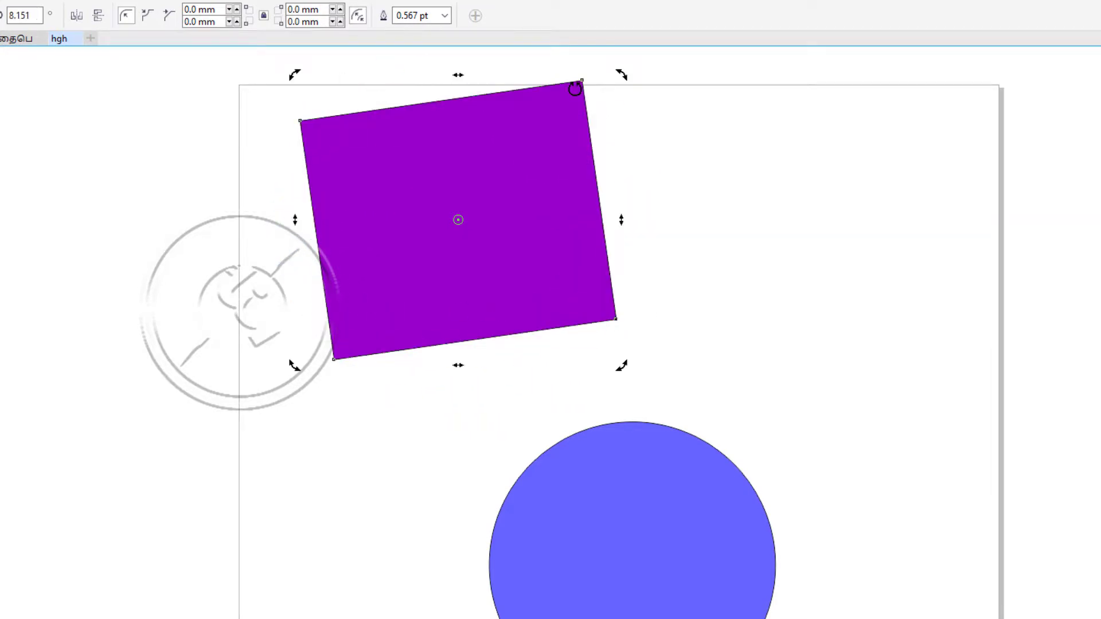
pyautogui.hotkey('ctrl', 'z')
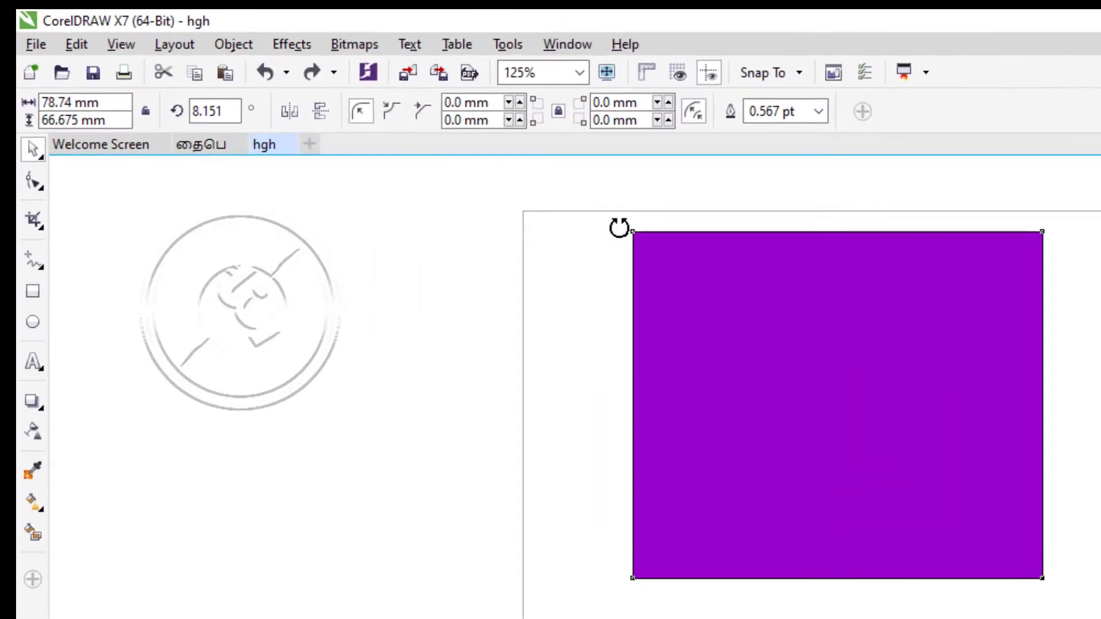
# - Rotate the purple rectangle counterclockwise about its centre to 30° in two constrained 15° increments
pyautogui.moveTo(609, 240); pyautogui.dragTo(596, 266)
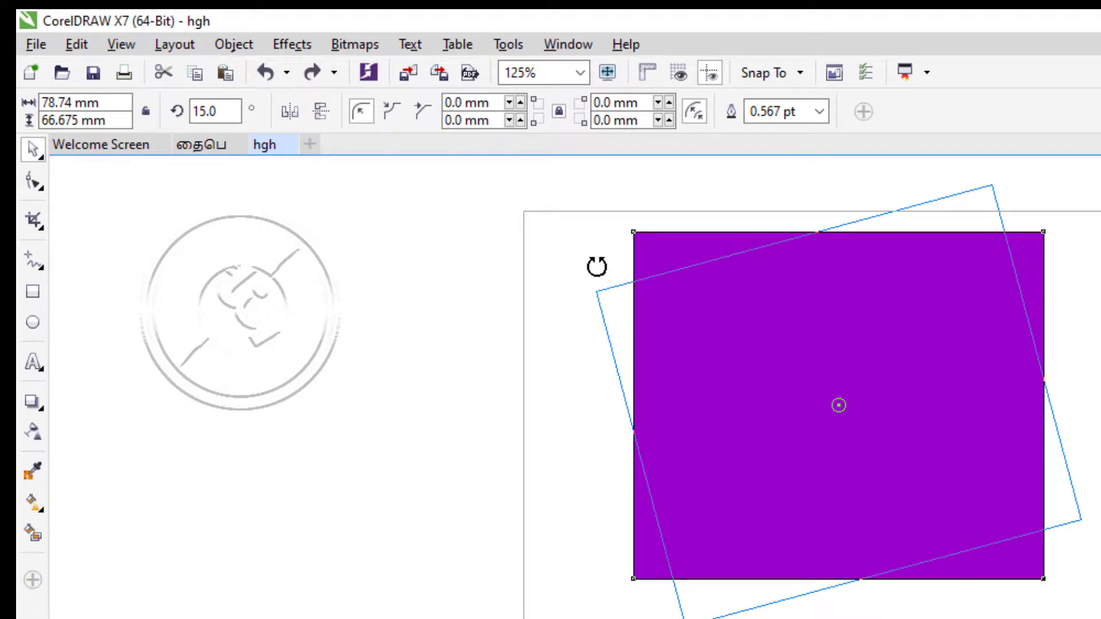
pyautogui.moveTo(596, 266); pyautogui.dragTo(596, 266)
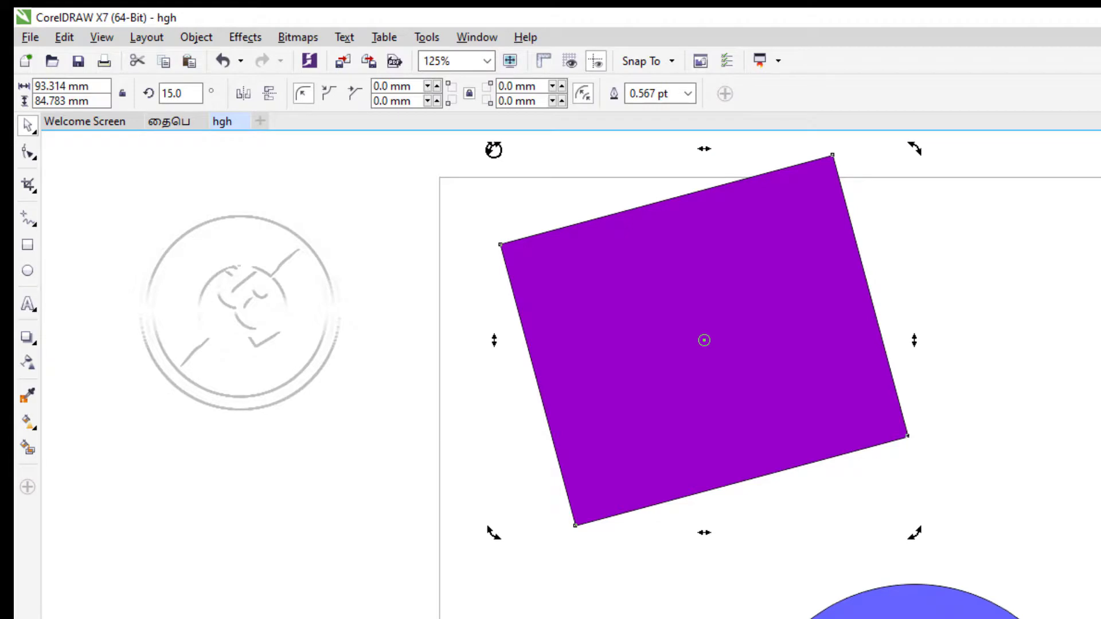
pyautogui.moveTo(491, 152); pyautogui.dragTo(475, 195)
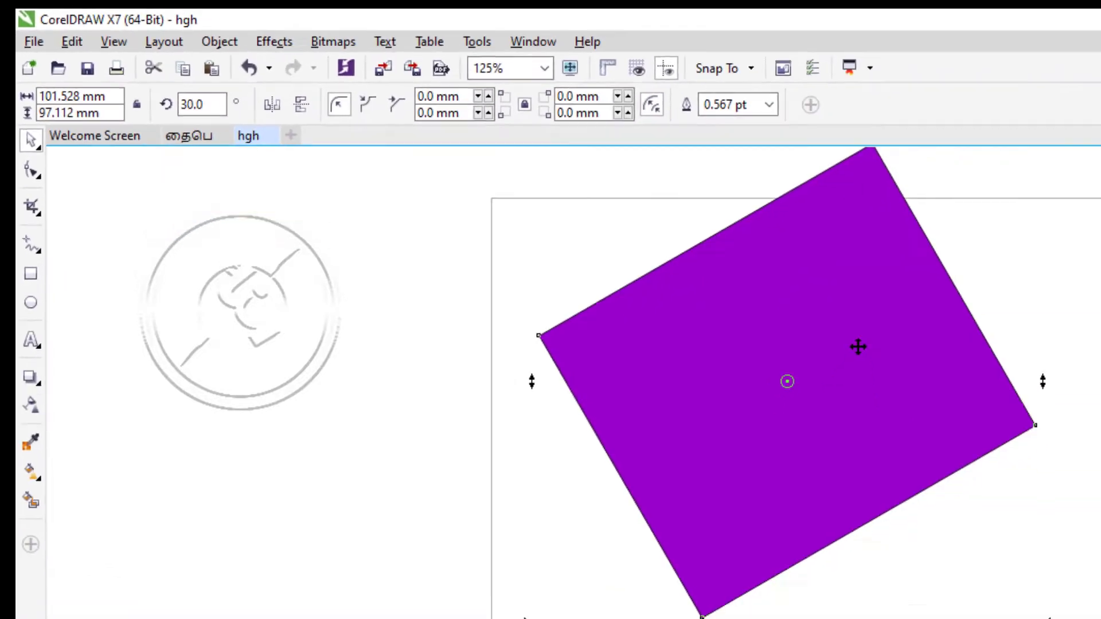
# - Move the rotated purple rectangle down and slightly left so it lies within the page, and deselect it
pyautogui.moveTo(1100, 564); pyautogui.dragTo(1100, 618)
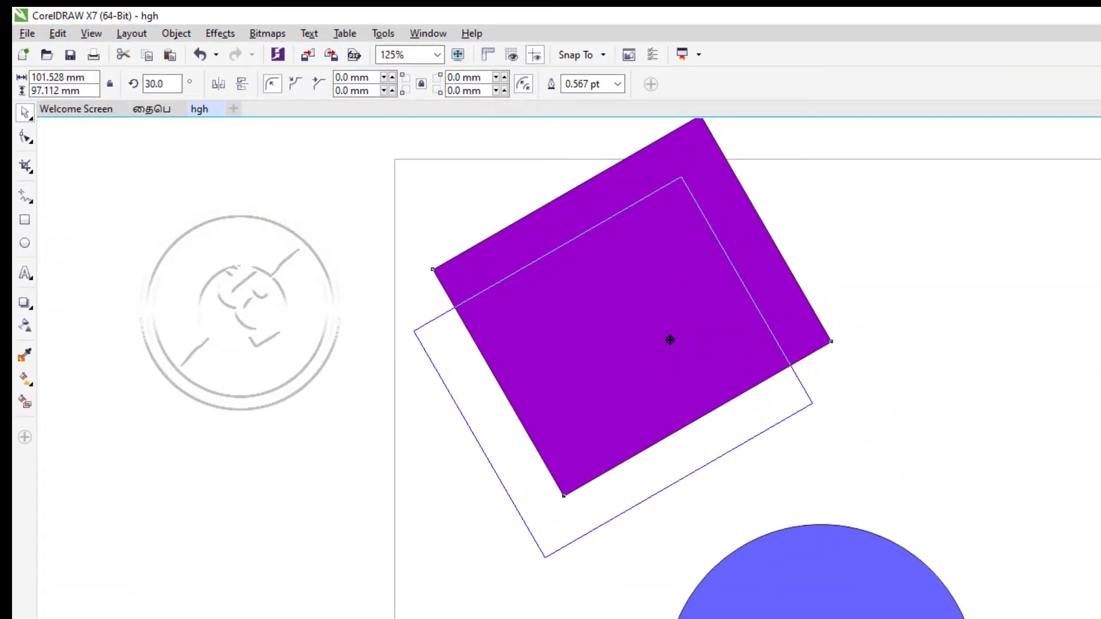
pyautogui.moveTo(670, 339); pyautogui.dragTo(669, 339)
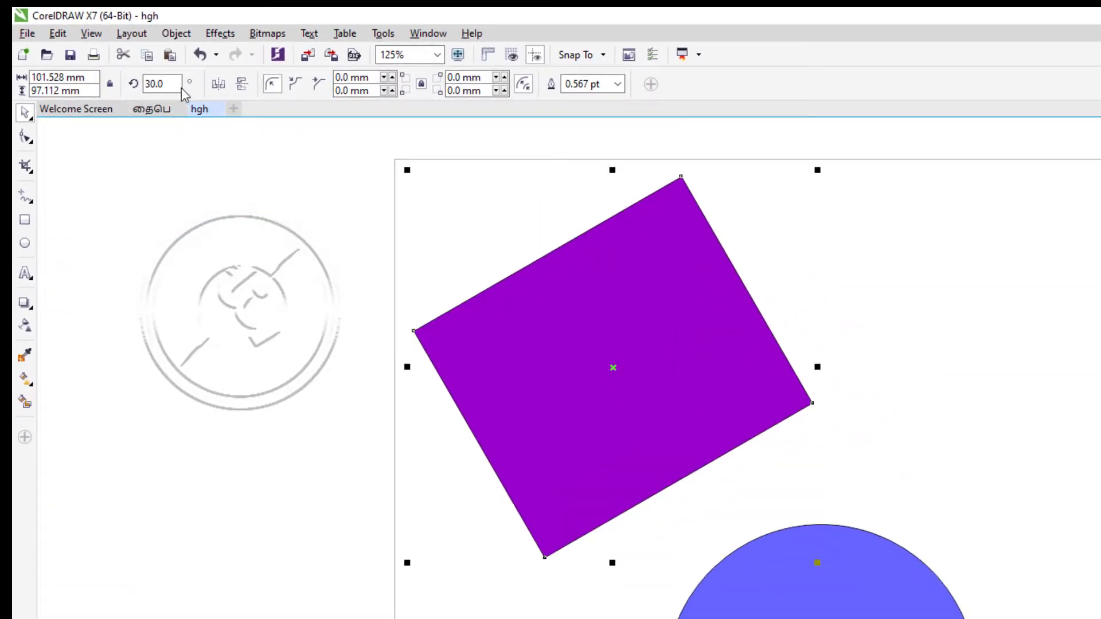
pyautogui.click(921, 248)
# - Skew the purple rectangle vertically from its left side, first upward and then back downward
pyautogui.click(623, 330)
pyautogui.click(614, 368)
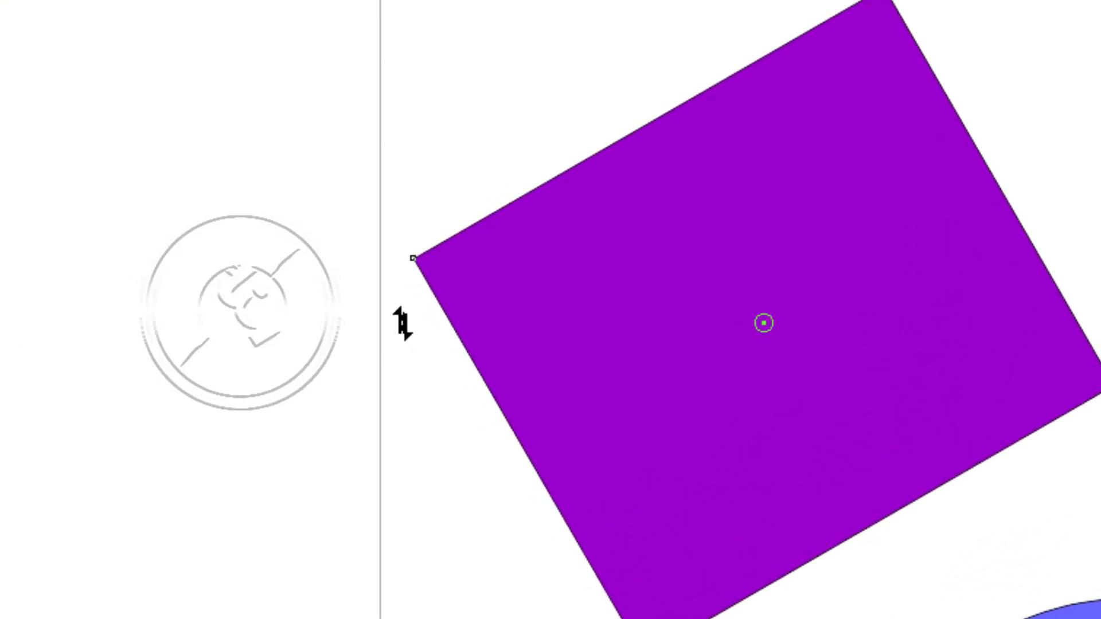
pyautogui.moveTo(403, 321)
pyautogui.mouseDown()
pyautogui.moveTo(405, 202)
pyautogui.moveTo(387, 62)
pyautogui.mouseUp()
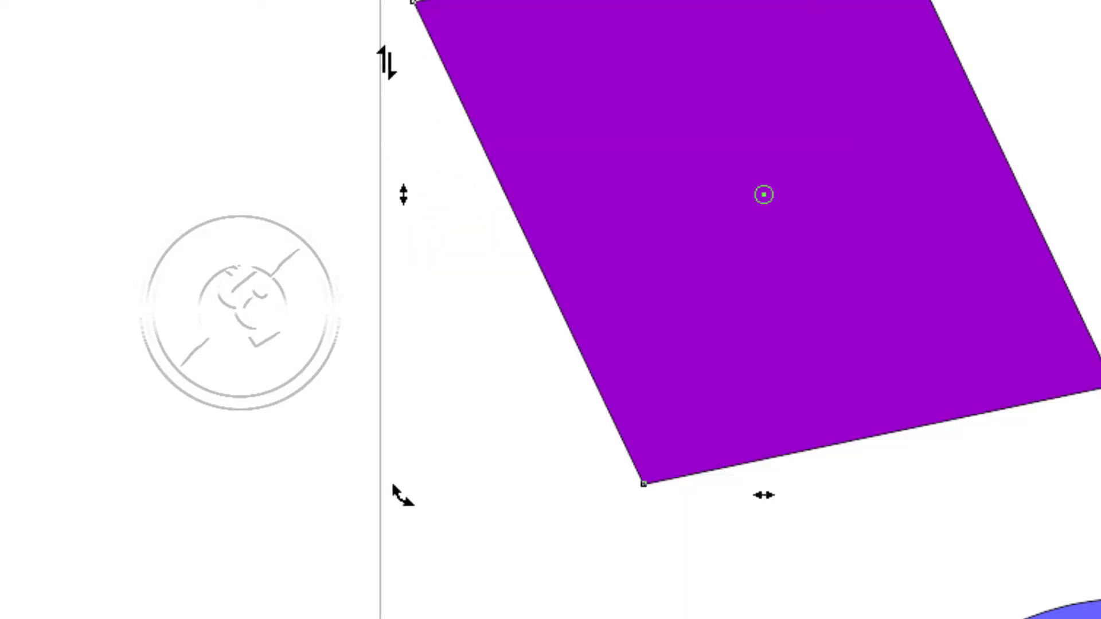
pyautogui.moveTo(407, 191); pyautogui.dragTo(413, 528)
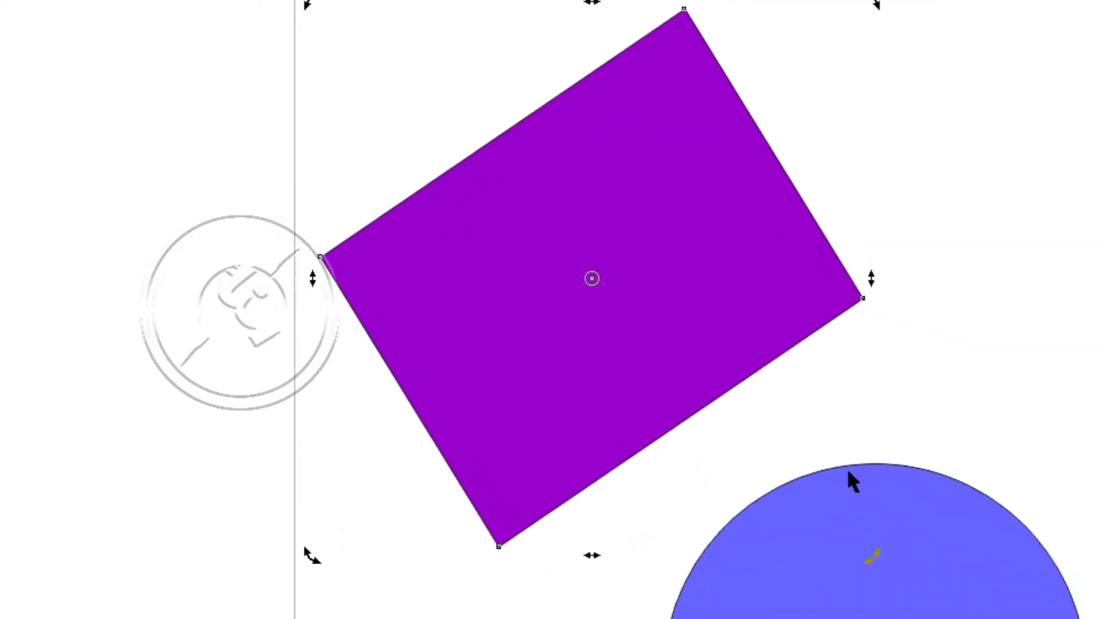
# - Skew the purple rectangle horizontally from its bottom side: far to the right, far to the left, and partly back to the right
pyautogui.moveTo(461, 434); pyautogui.dragTo(1044, 395)
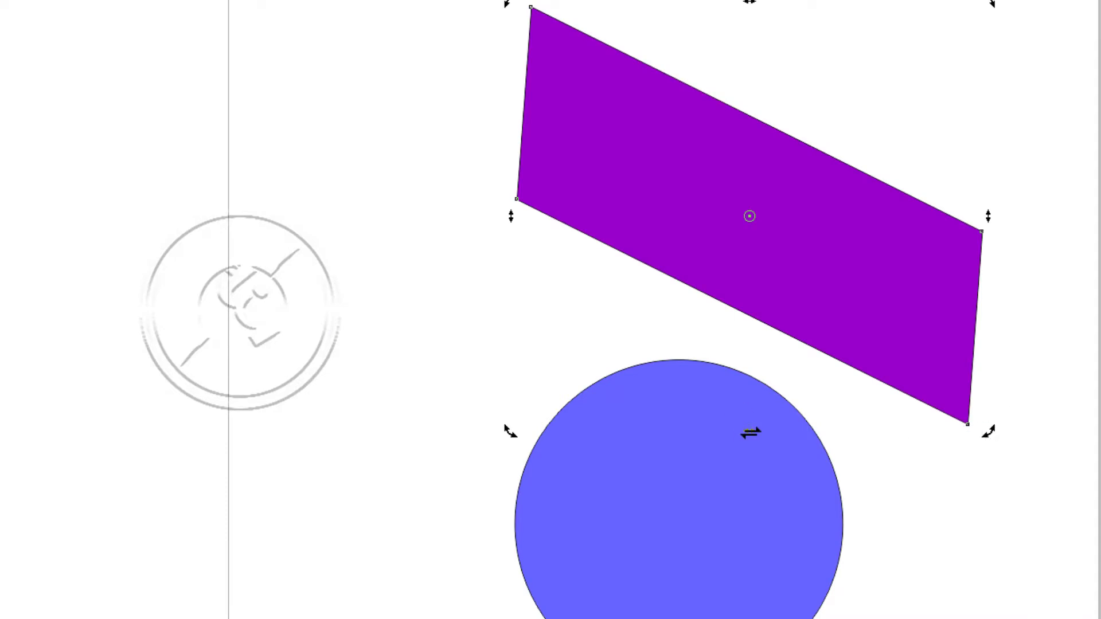
pyautogui.moveTo(749, 431); pyautogui.dragTo(84, 270)
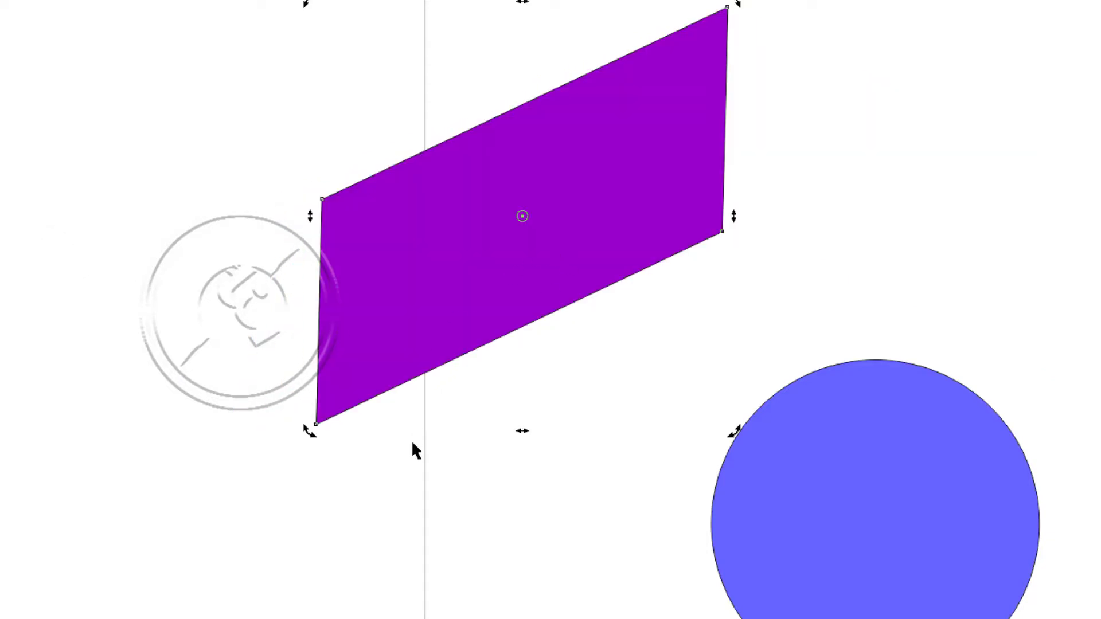
pyautogui.moveTo(521, 431); pyautogui.dragTo(857, 304)
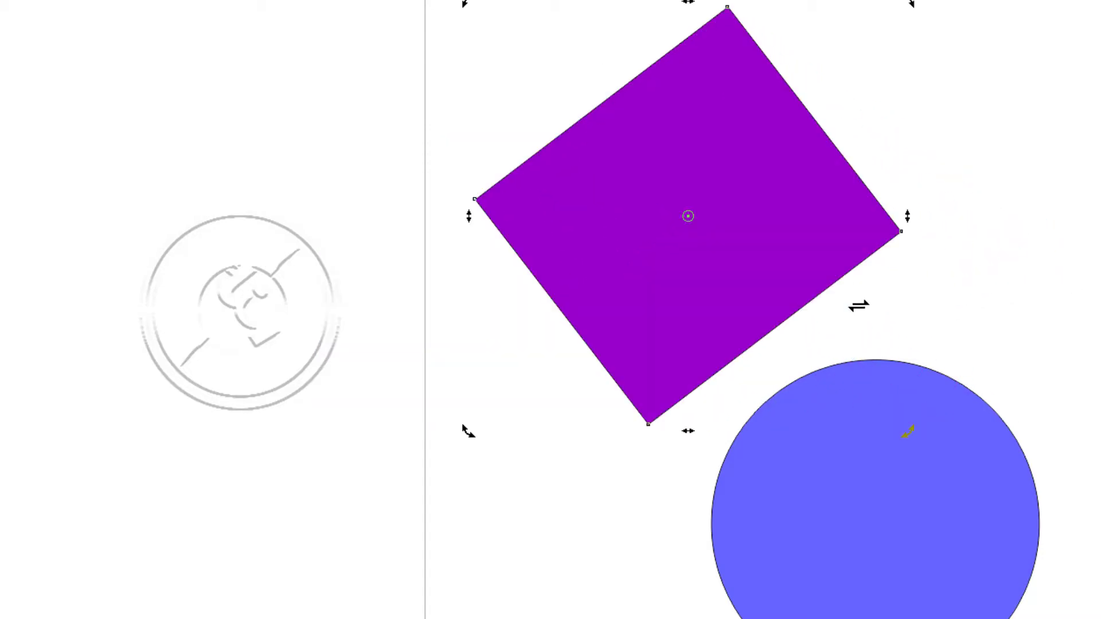